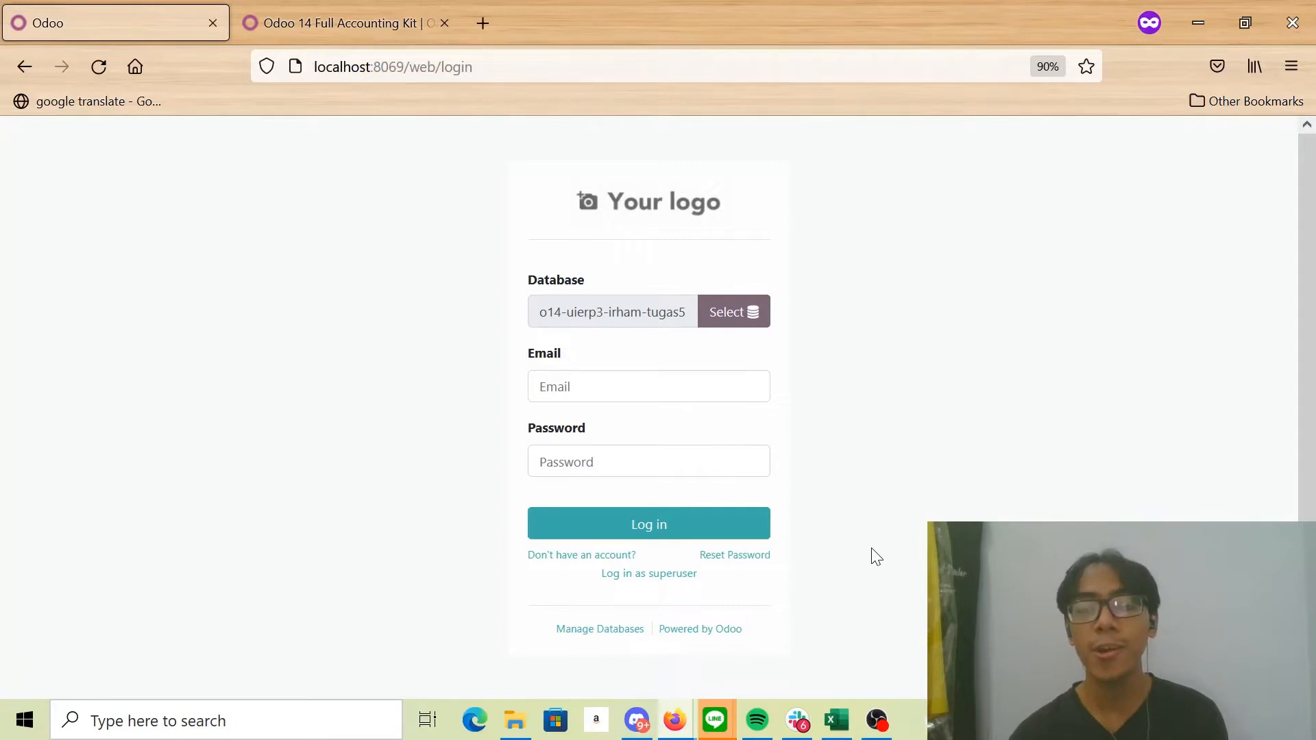
Log in to the local Odoo database with the account e-mail and password, and open the Apps list.
{"action": "left_click", "coordinate": [711, 394]}
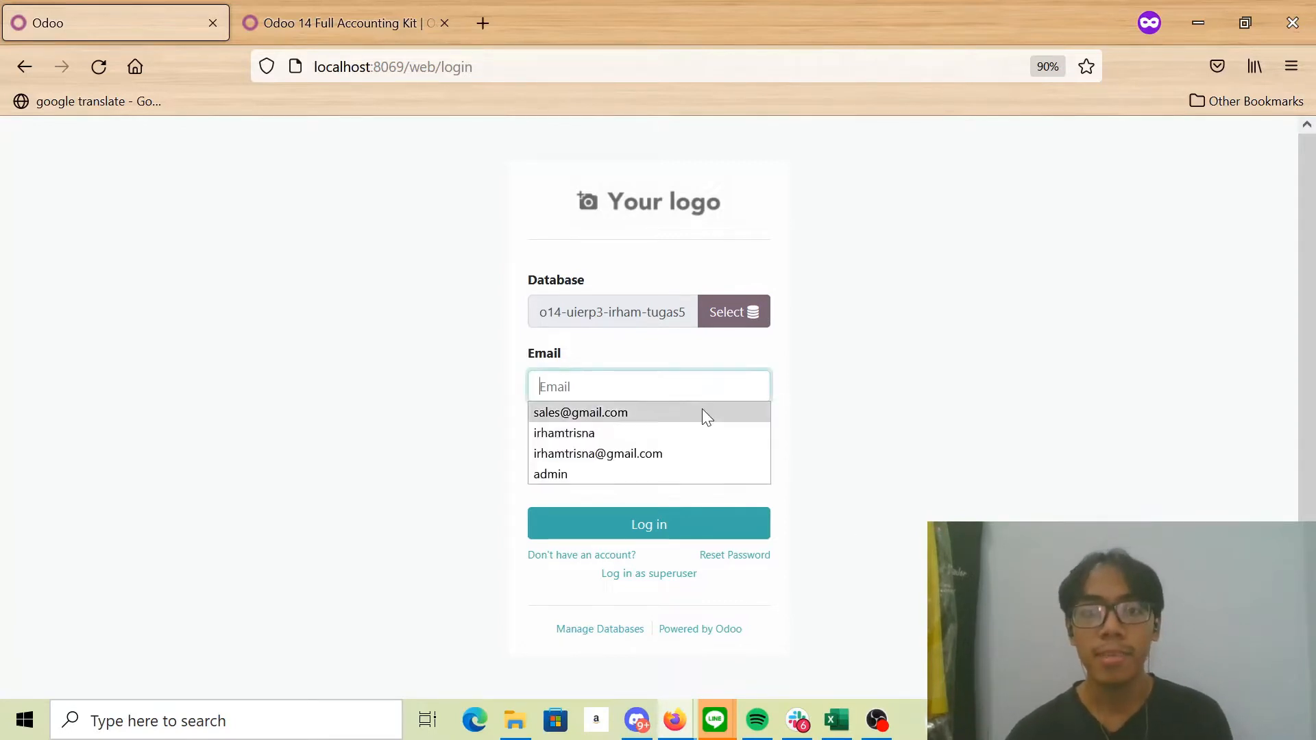
{"action": "left_click", "coordinate": [692, 451]}
{"action": "left_click", "coordinate": [690, 470]}
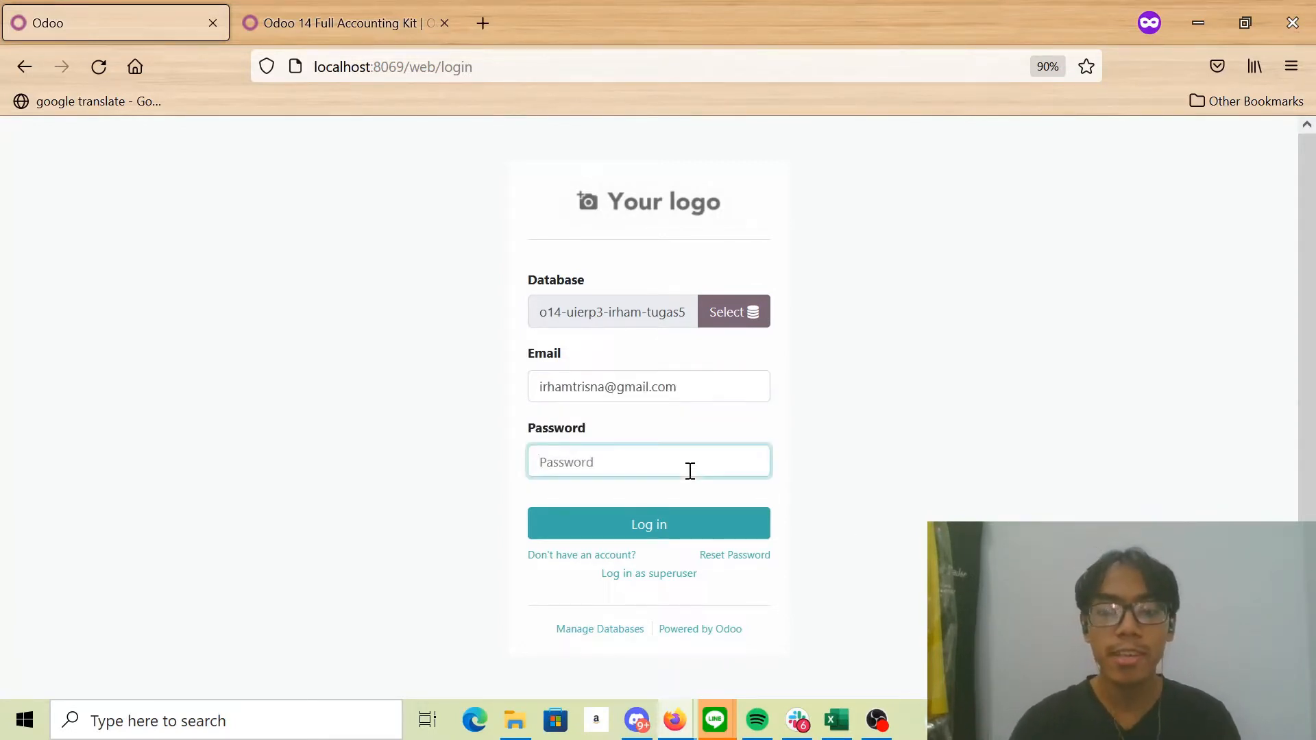
{"action": "type", "text": "•"}
{"action": "key", "text": "Return"}
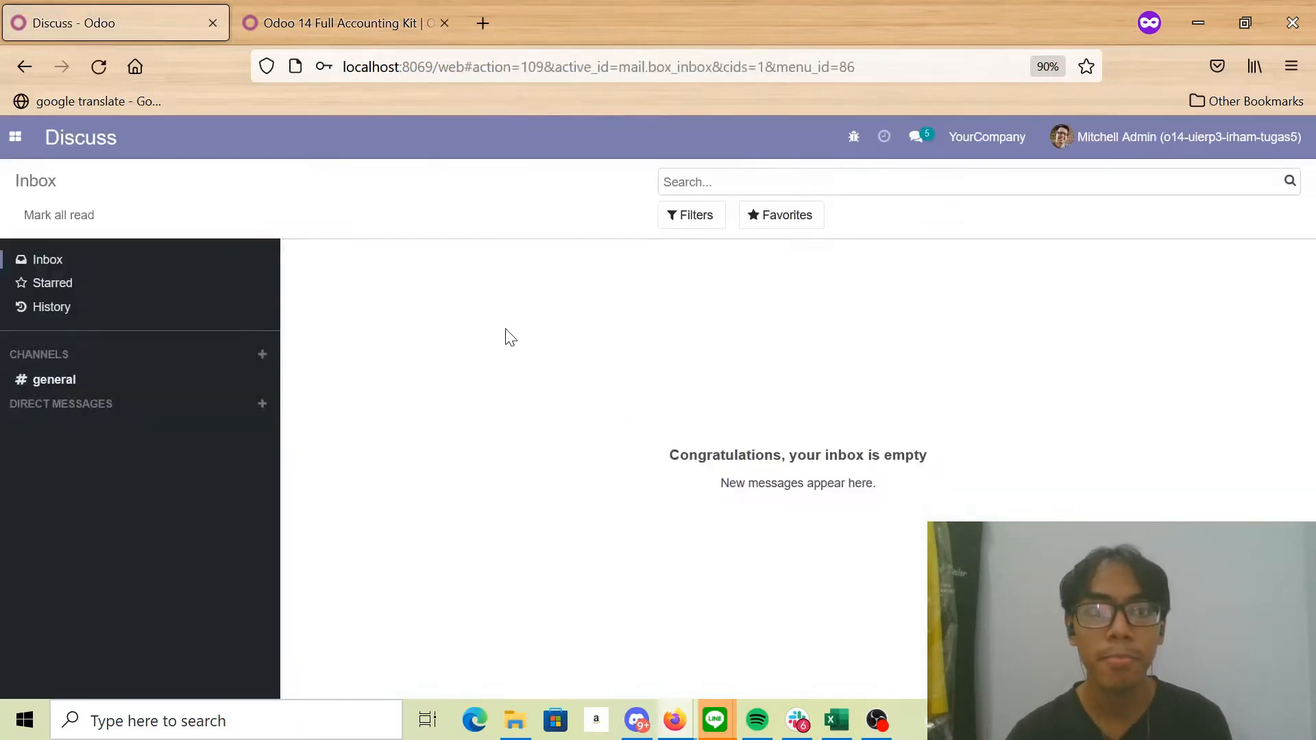
{"action": "left_click", "coordinate": [15, 137]}
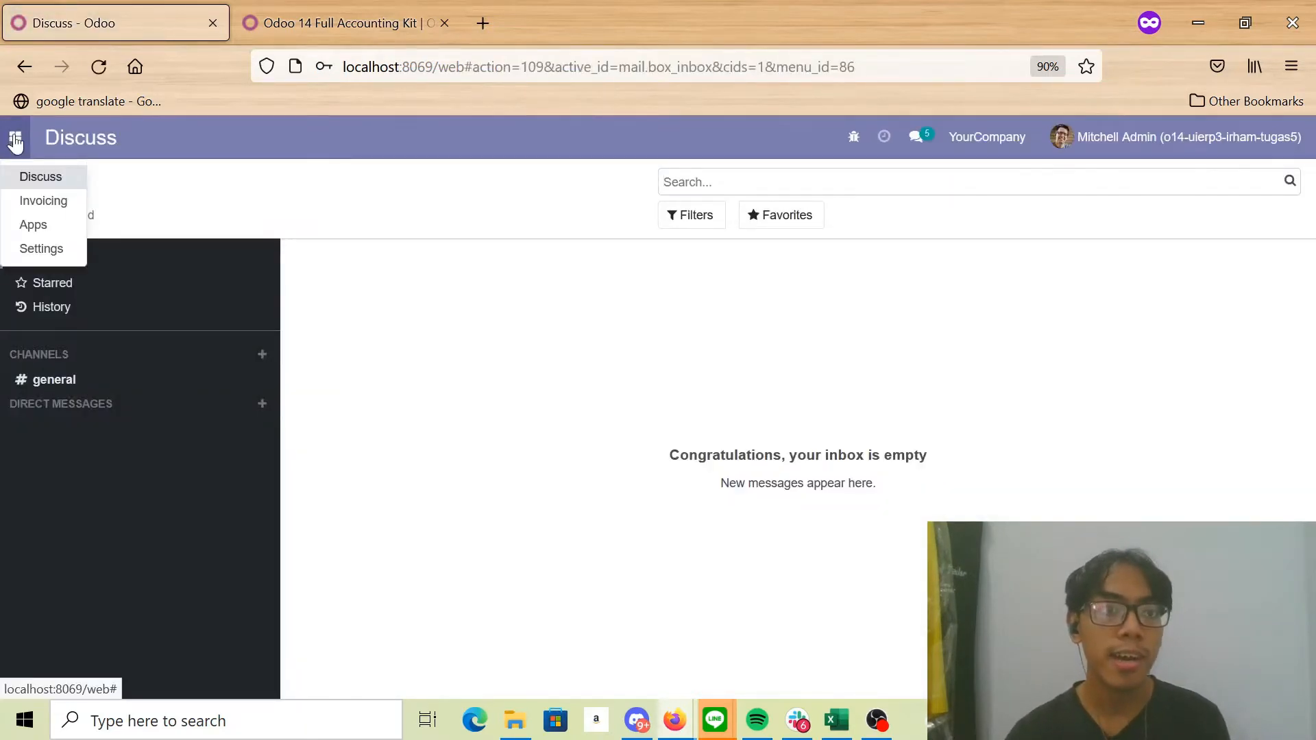
{"action": "left_click", "coordinate": [31, 225]}
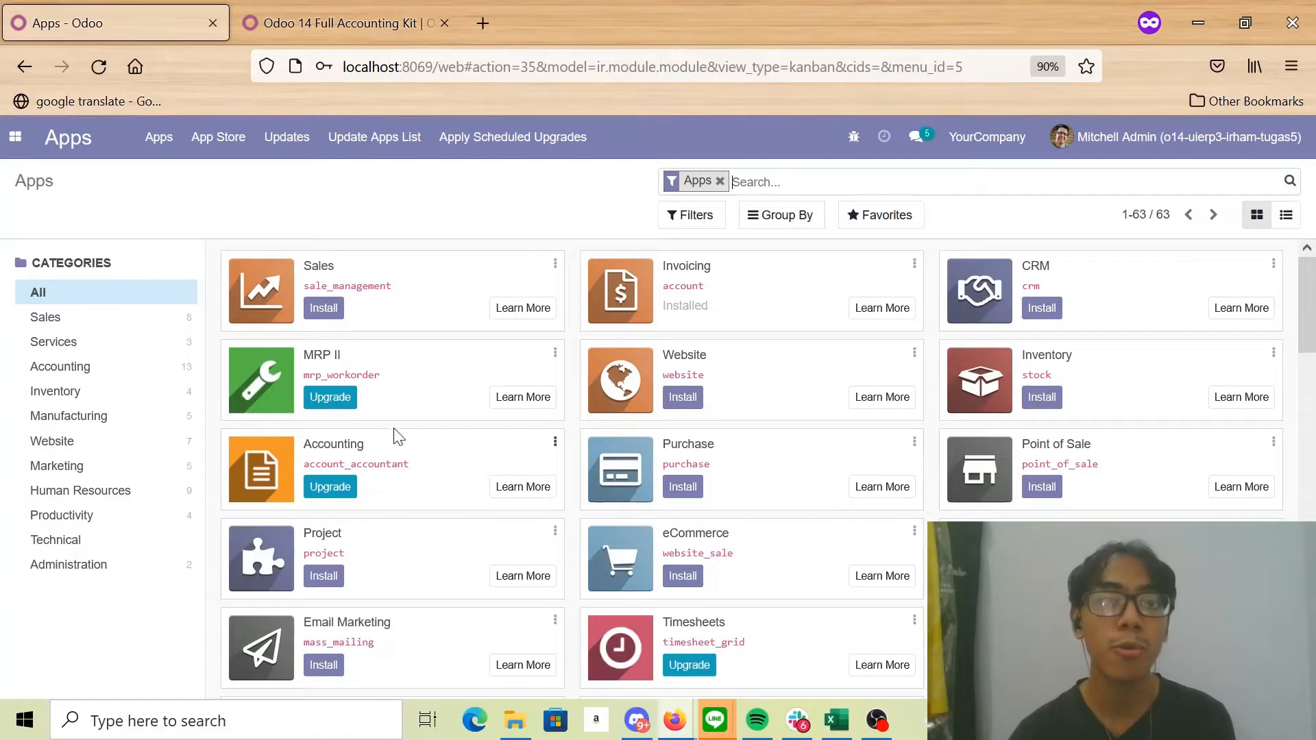
Download the Odoo 14 Full Accounting Kit for v14.0 from its Odoo Apps page and check its required apps and version information.
{"action": "left_click", "coordinate": [325, 10]}
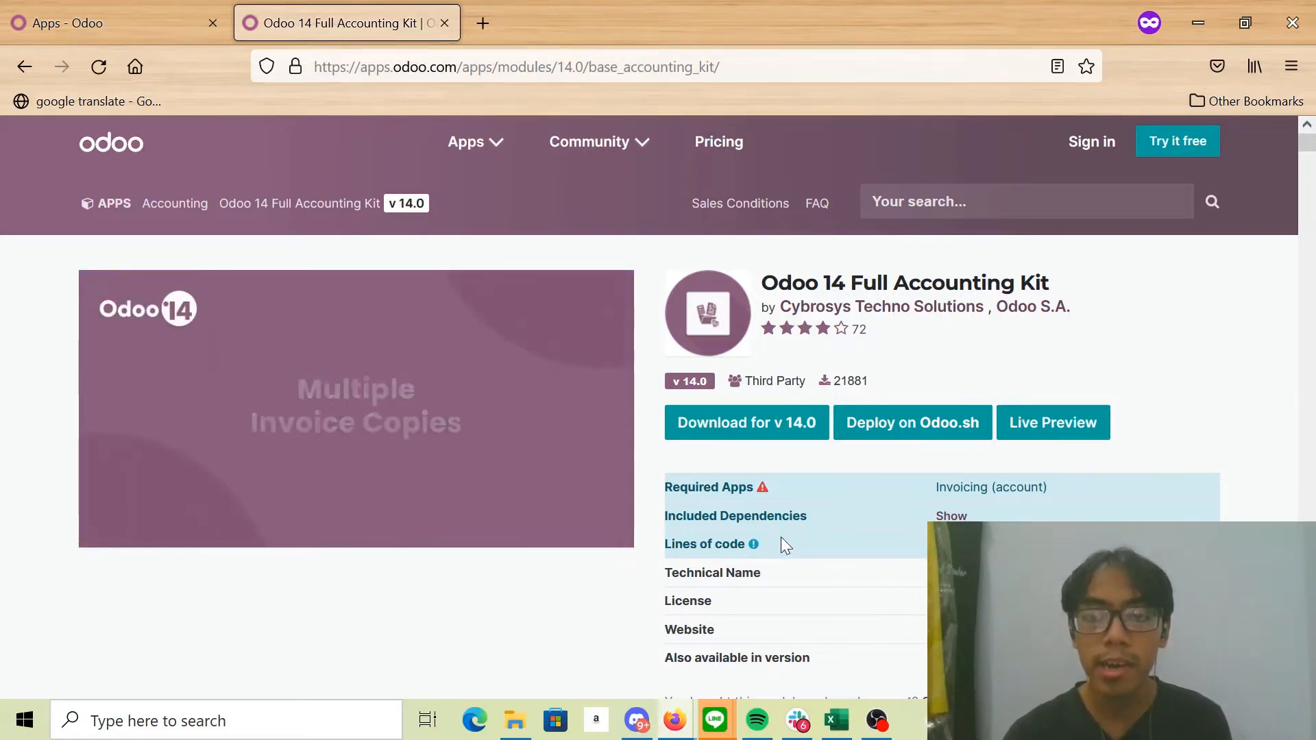
{"action": "left_click", "coordinate": [731, 425]}
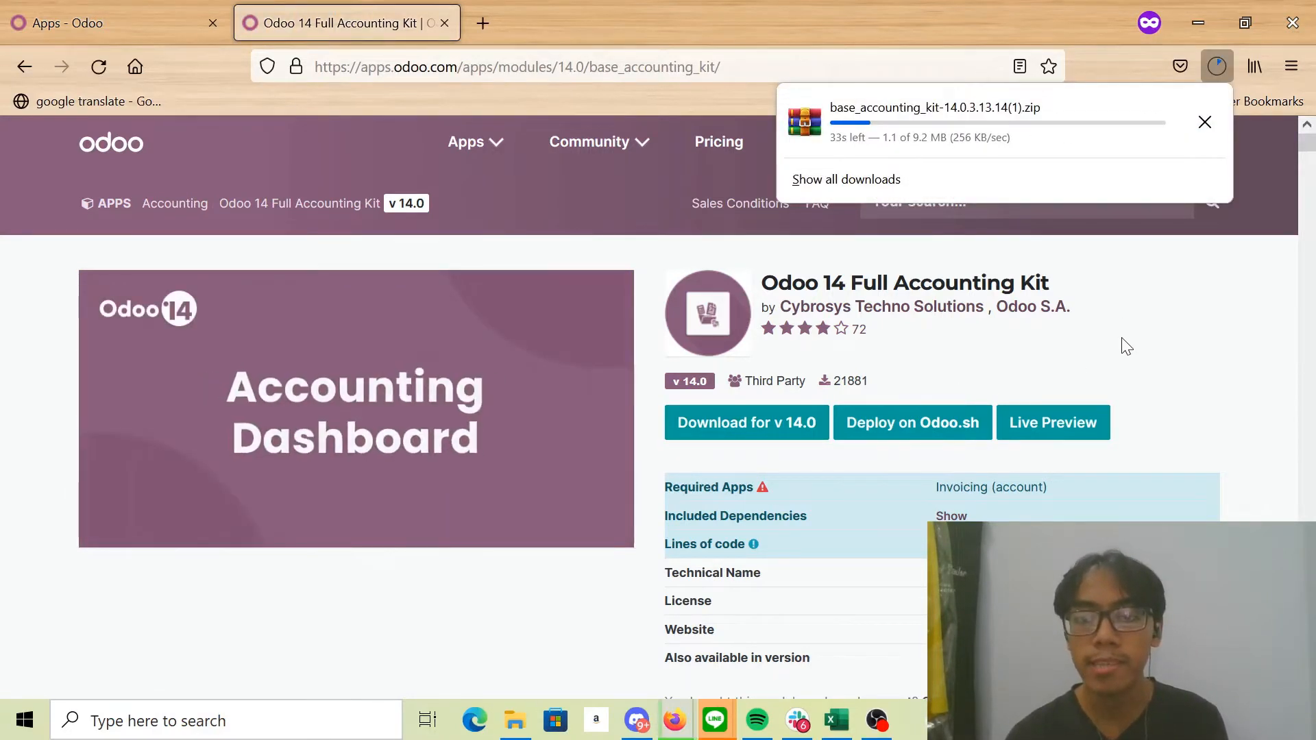
{"action": "mouse_move", "coordinate": [761, 493]}
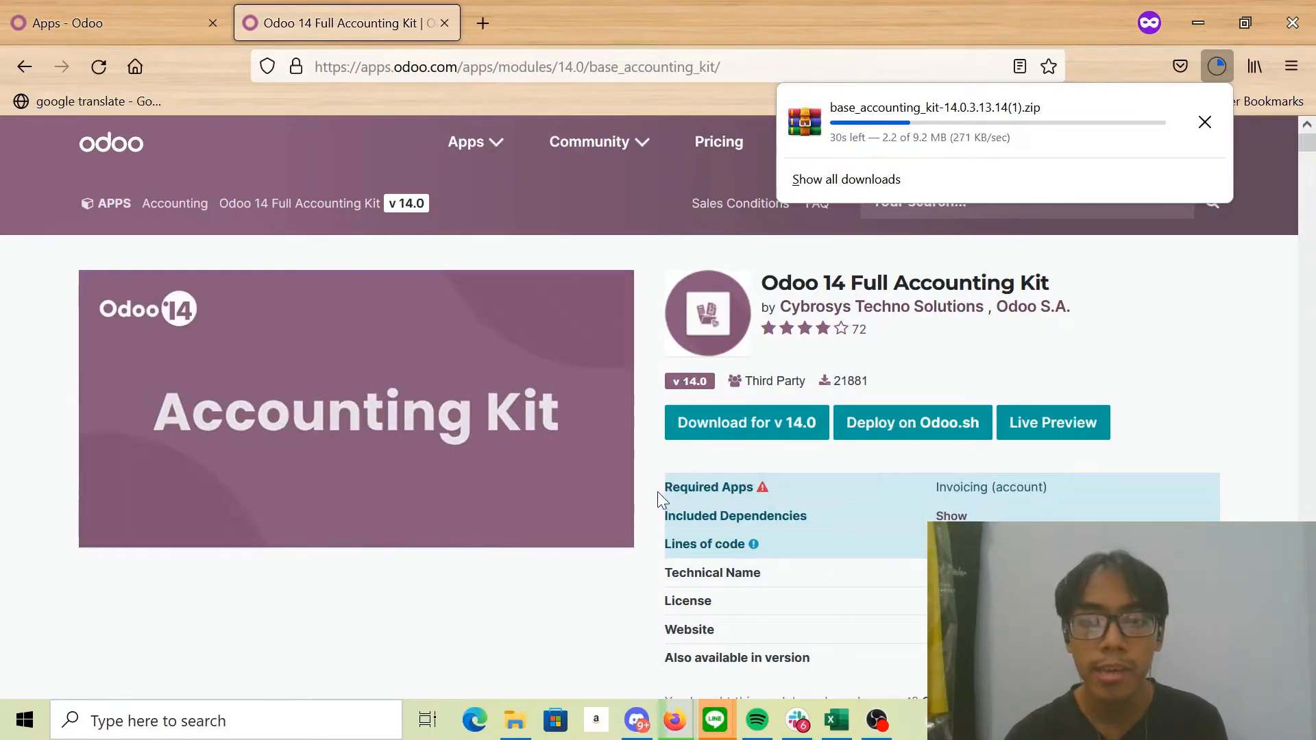
{"action": "left_click", "coordinate": [659, 492]}
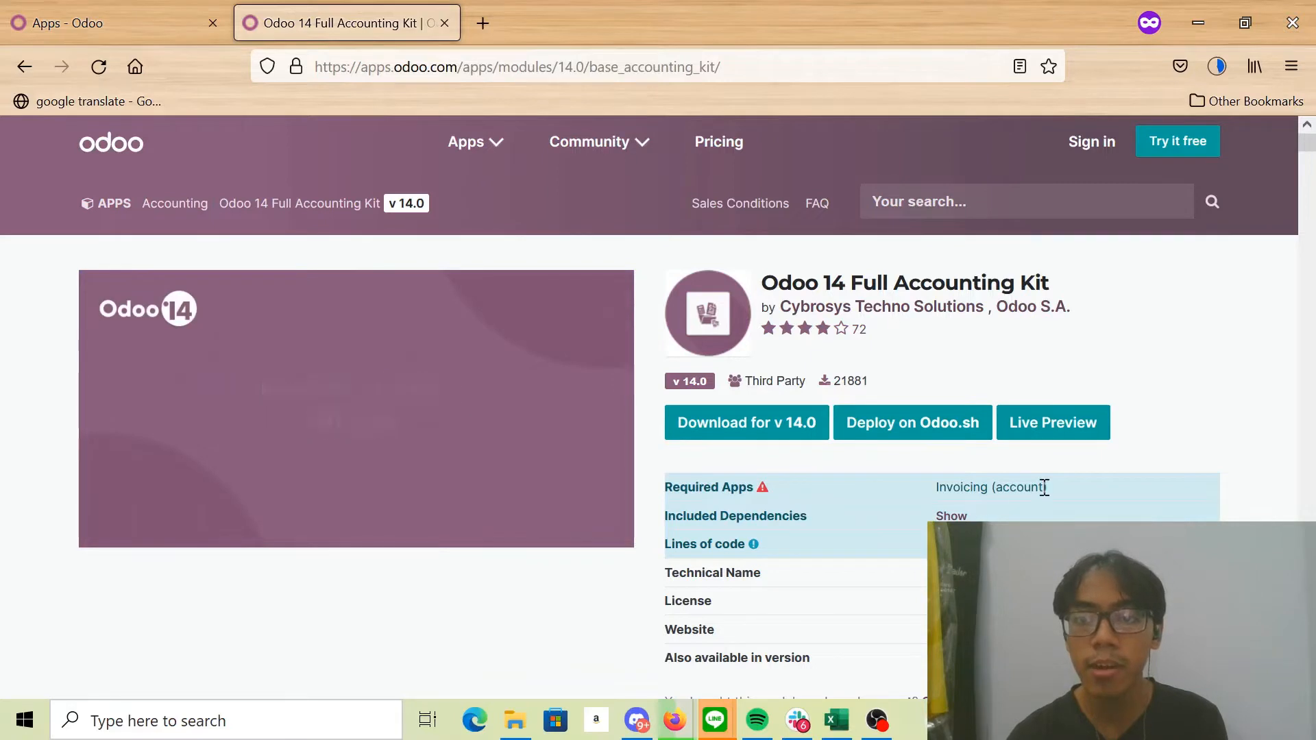
{"action": "left_click_drag", "start_coordinate": [1068, 486], "coordinate": [953, 491]}
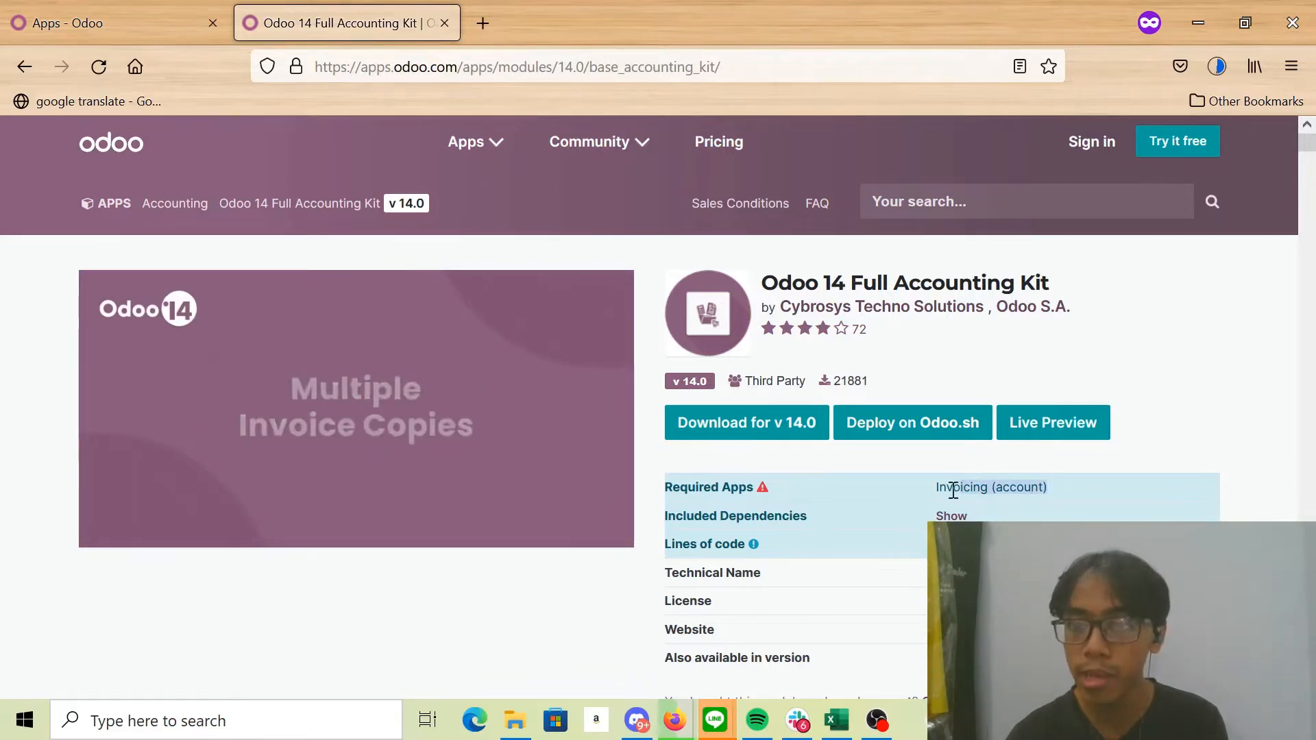
{"action": "left_click", "coordinate": [1134, 488]}
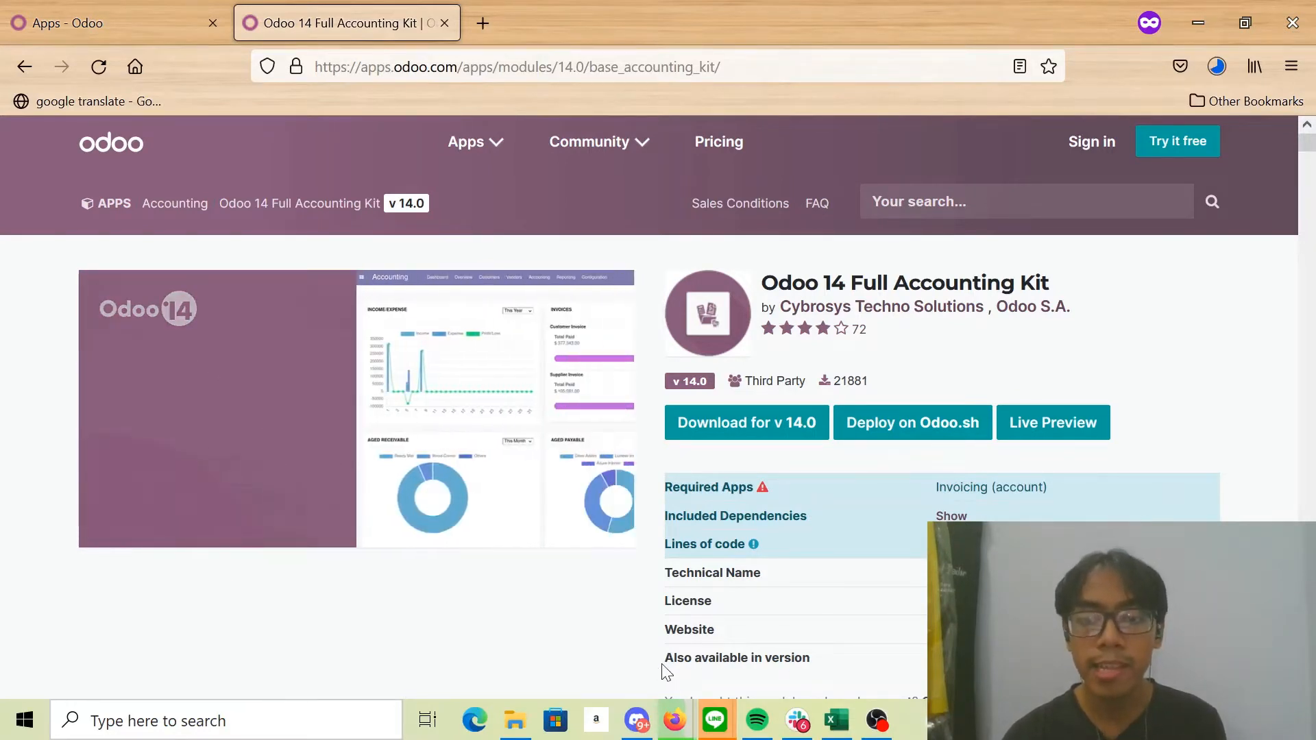
{"action": "left_click_drag", "start_coordinate": [664, 672], "coordinate": [817, 658]}
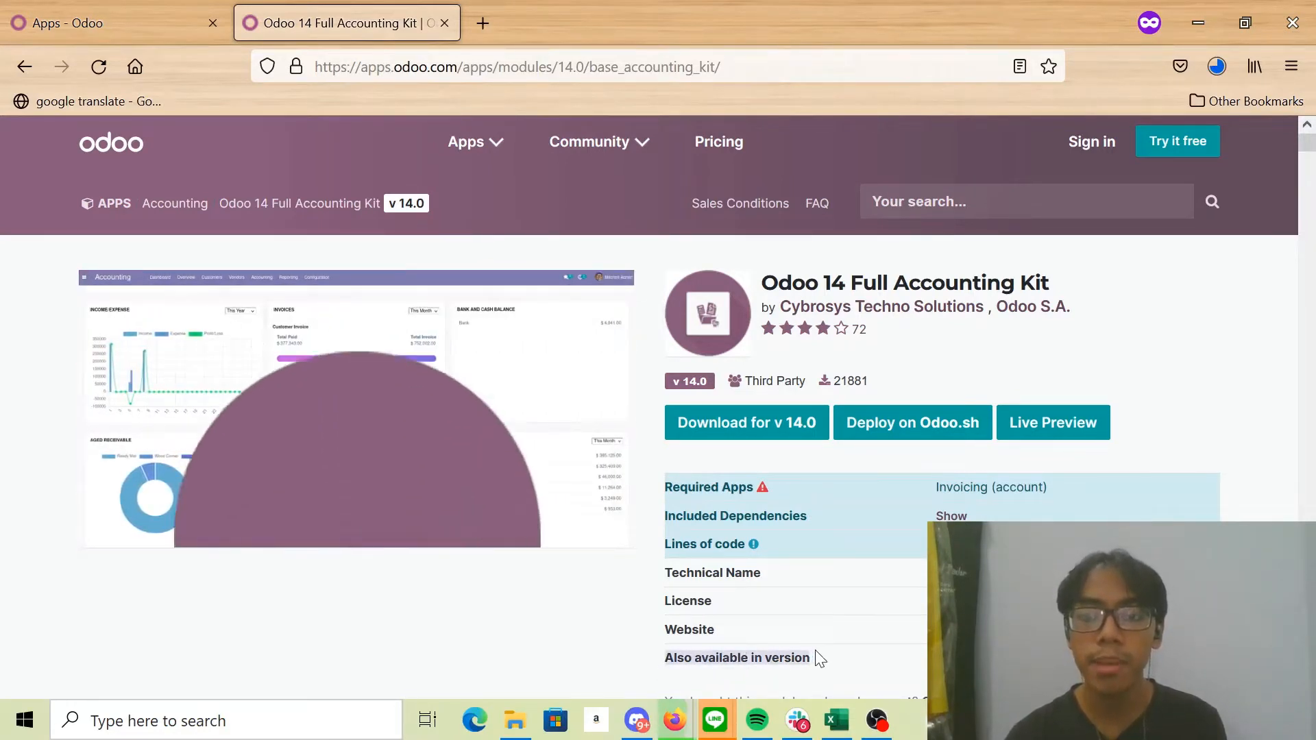
{"action": "left_click", "coordinate": [817, 660]}
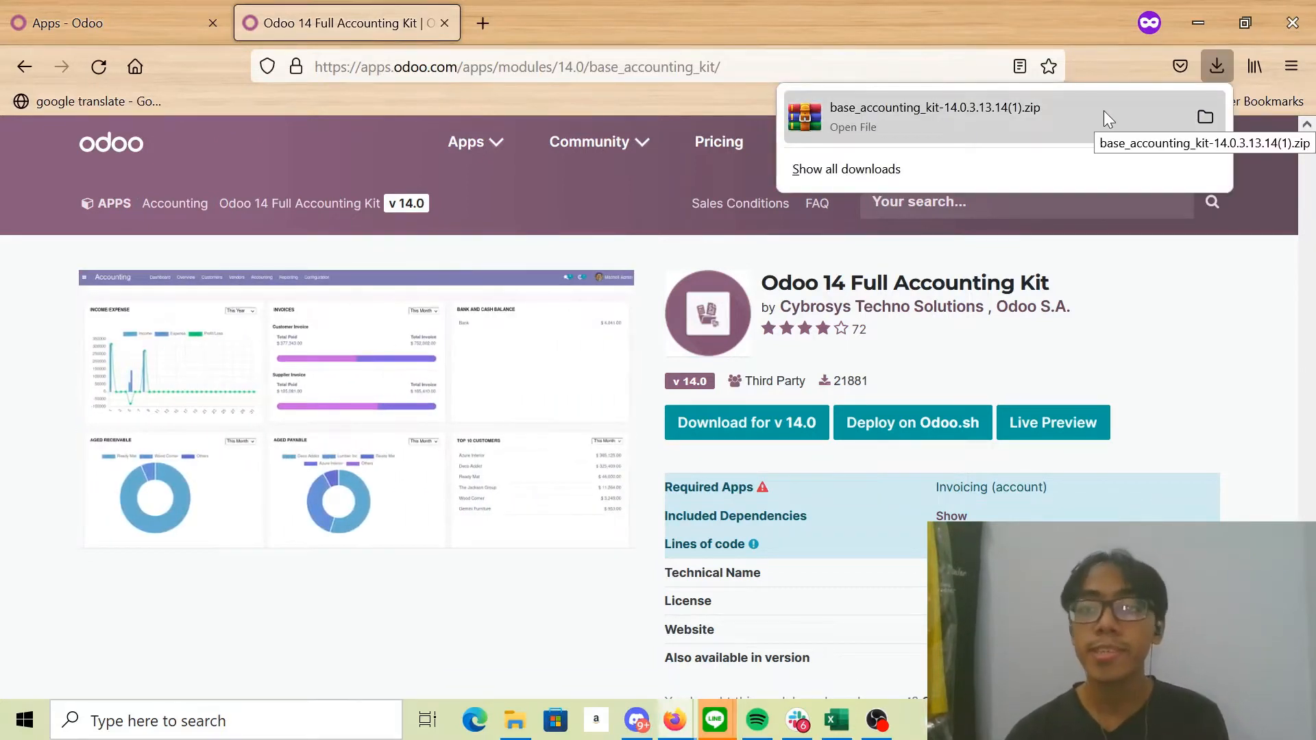
Extract base_account_budget and base_accounting_kit from the downloaded archive into C:\Program Files\Odoo 14.0.20220212\server\odoo\addons, and close the archive.
{"action": "left_click", "coordinate": [1105, 111]}
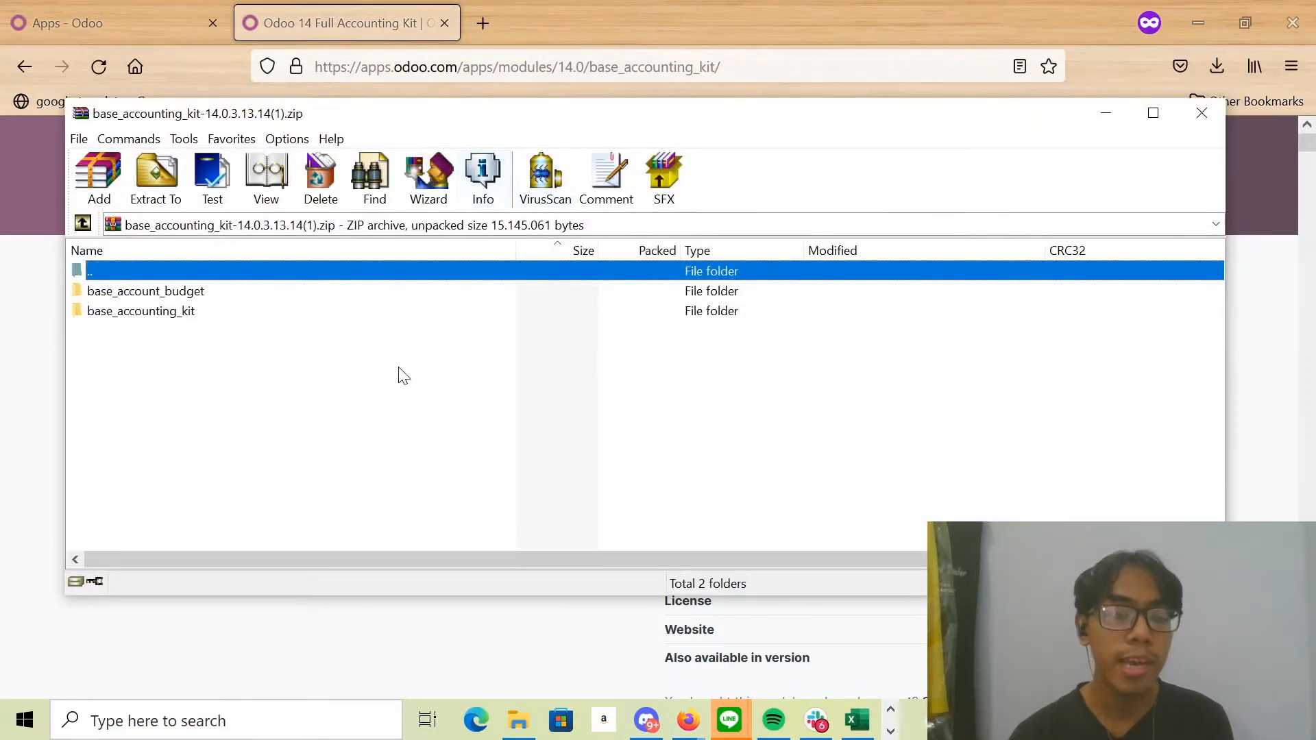
{"action": "left_click", "coordinate": [353, 310]}
{"action": "left_click", "coordinate": [357, 291], "text": "shift"}
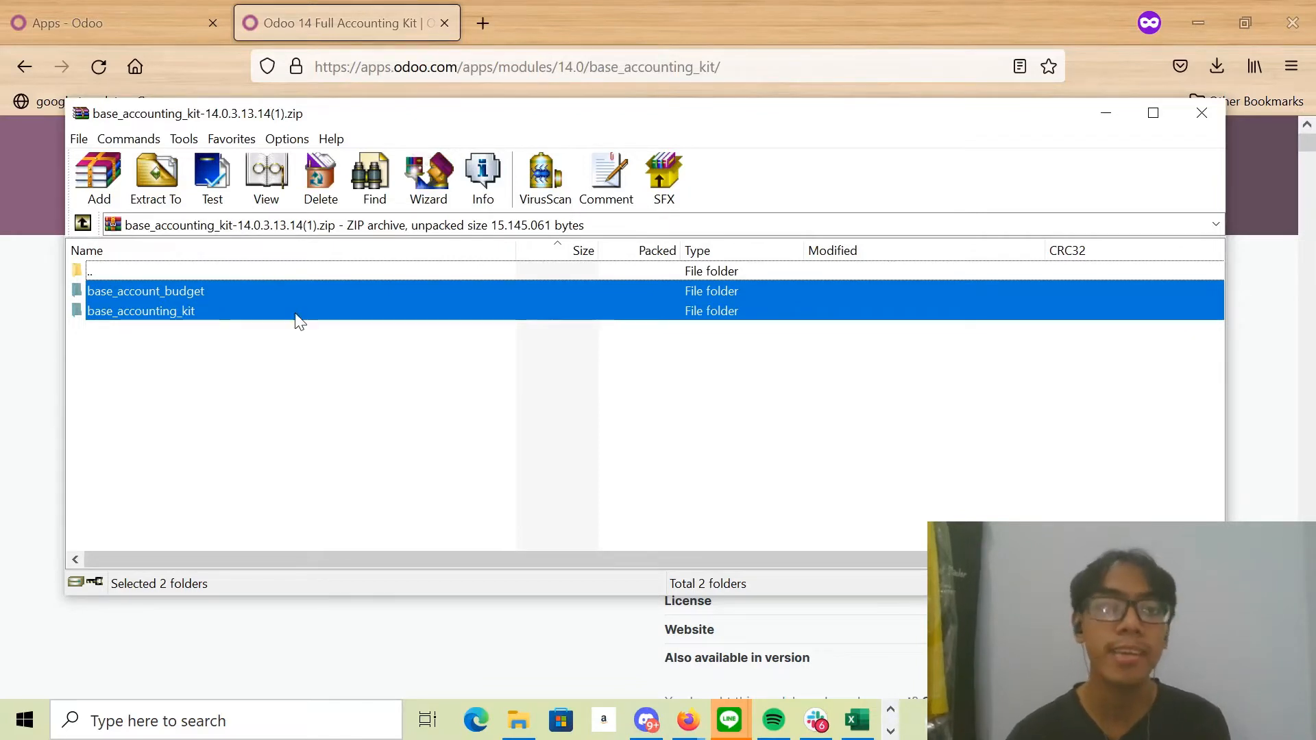
{"action": "left_click", "coordinate": [154, 200]}
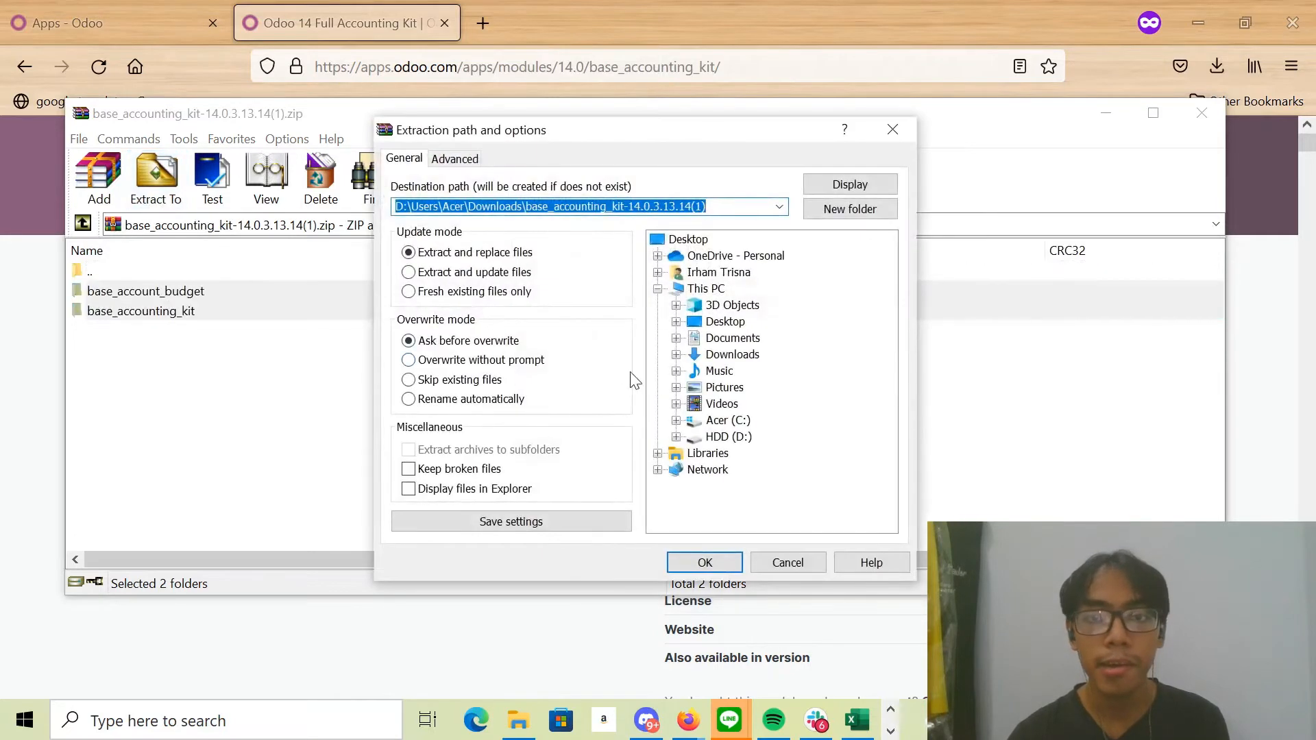
{"action": "left_click", "coordinate": [676, 420]}
{"action": "scroll", "coordinate": [681, 432], "scroll_direction": "down", "scroll_amount": 1}
{"action": "left_click", "coordinate": [694, 352]}
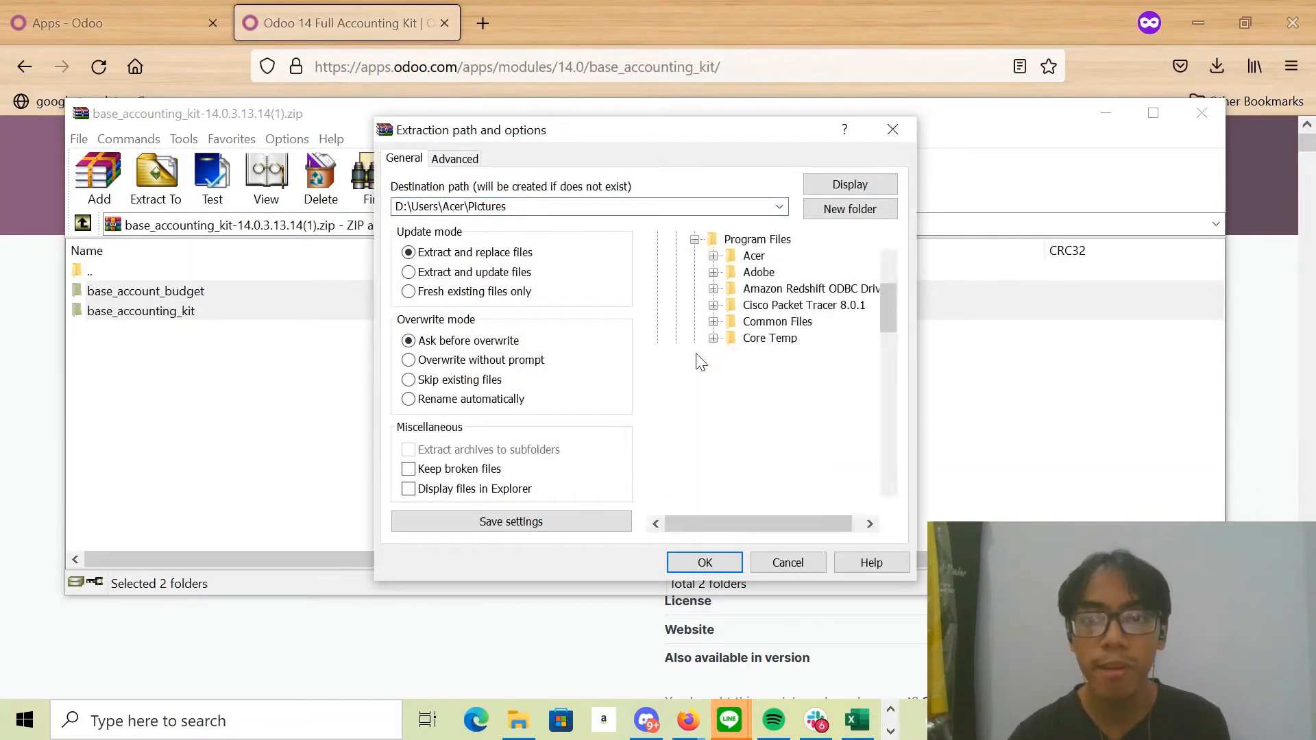
{"action": "scroll", "coordinate": [754, 409], "scroll_direction": "down", "scroll_amount": 7}
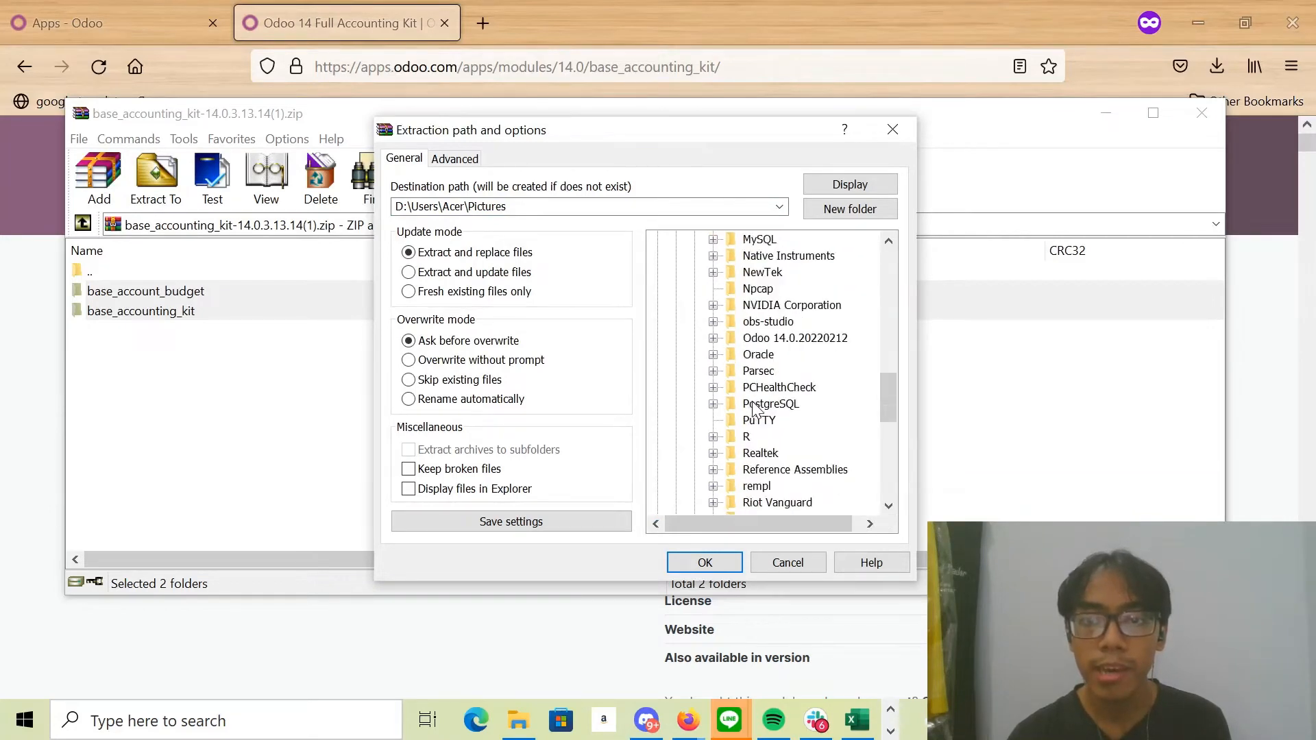
{"action": "left_click", "coordinate": [713, 339]}
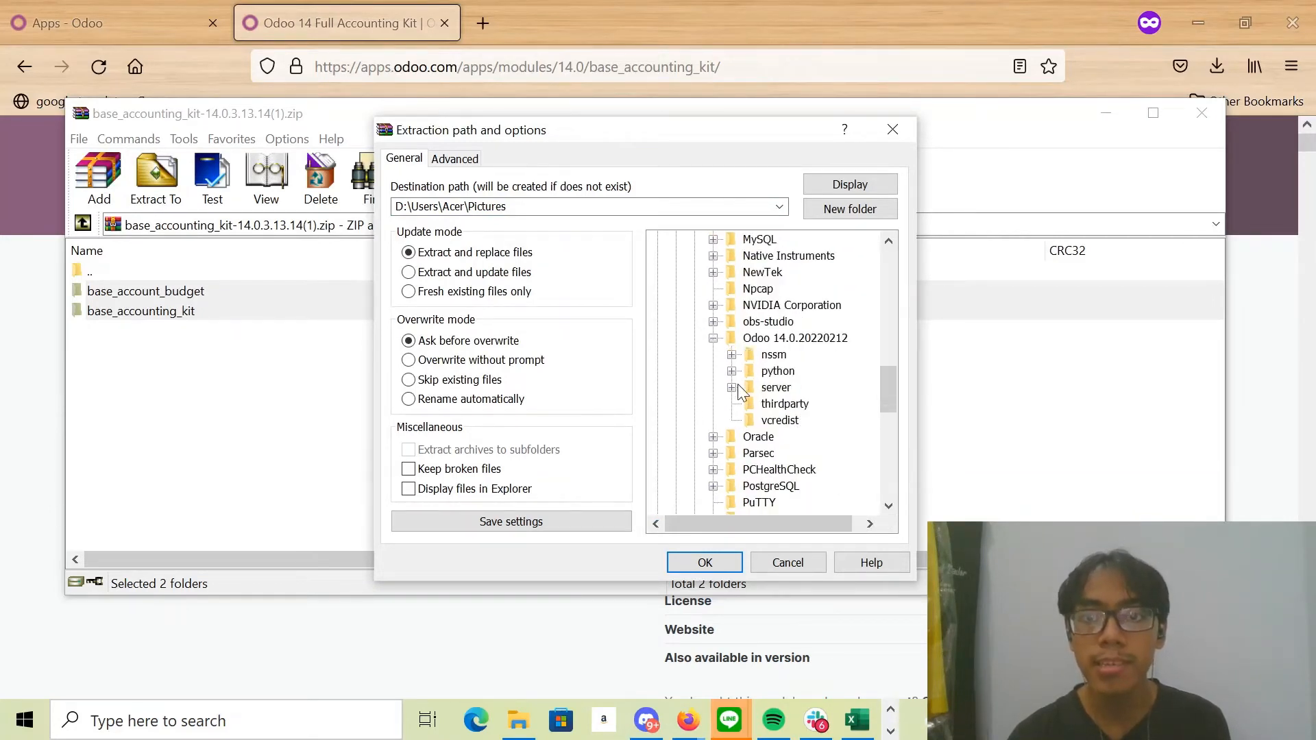
{"action": "left_click", "coordinate": [733, 388]}
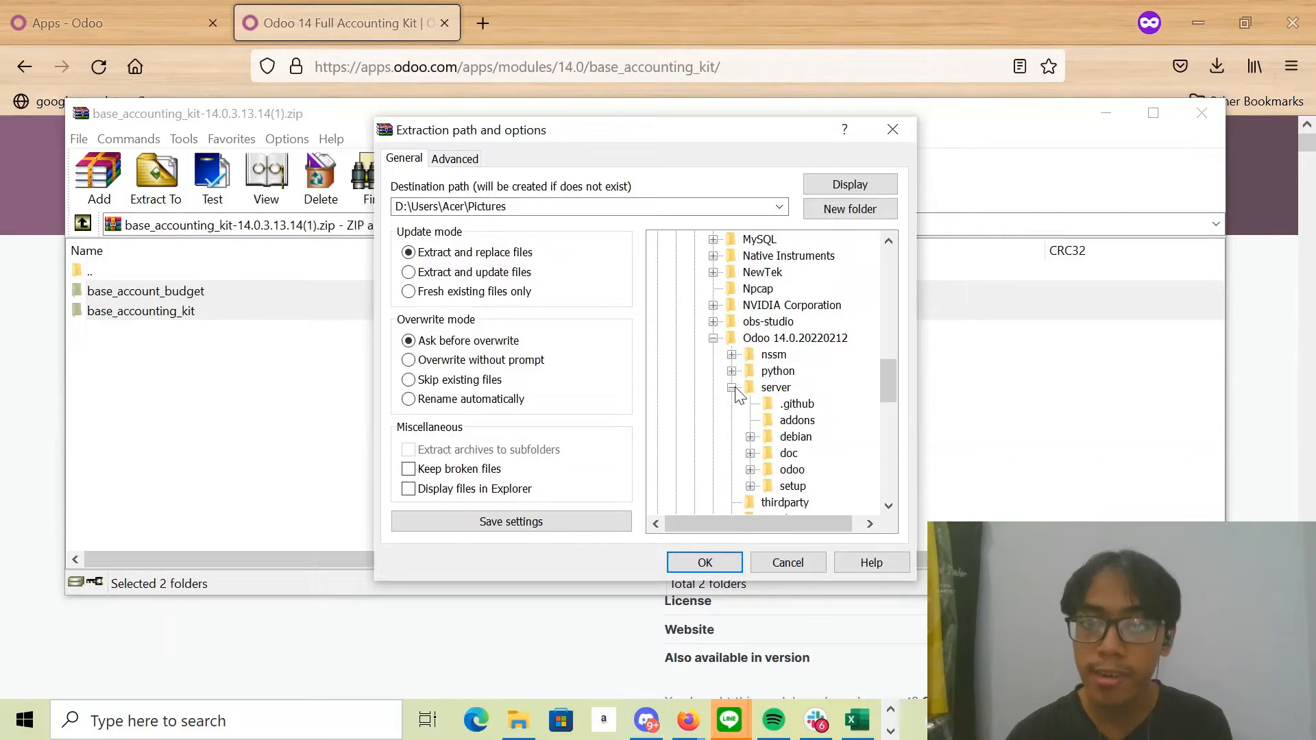
{"action": "scroll", "coordinate": [742, 449], "scroll_direction": "down", "scroll_amount": 3}
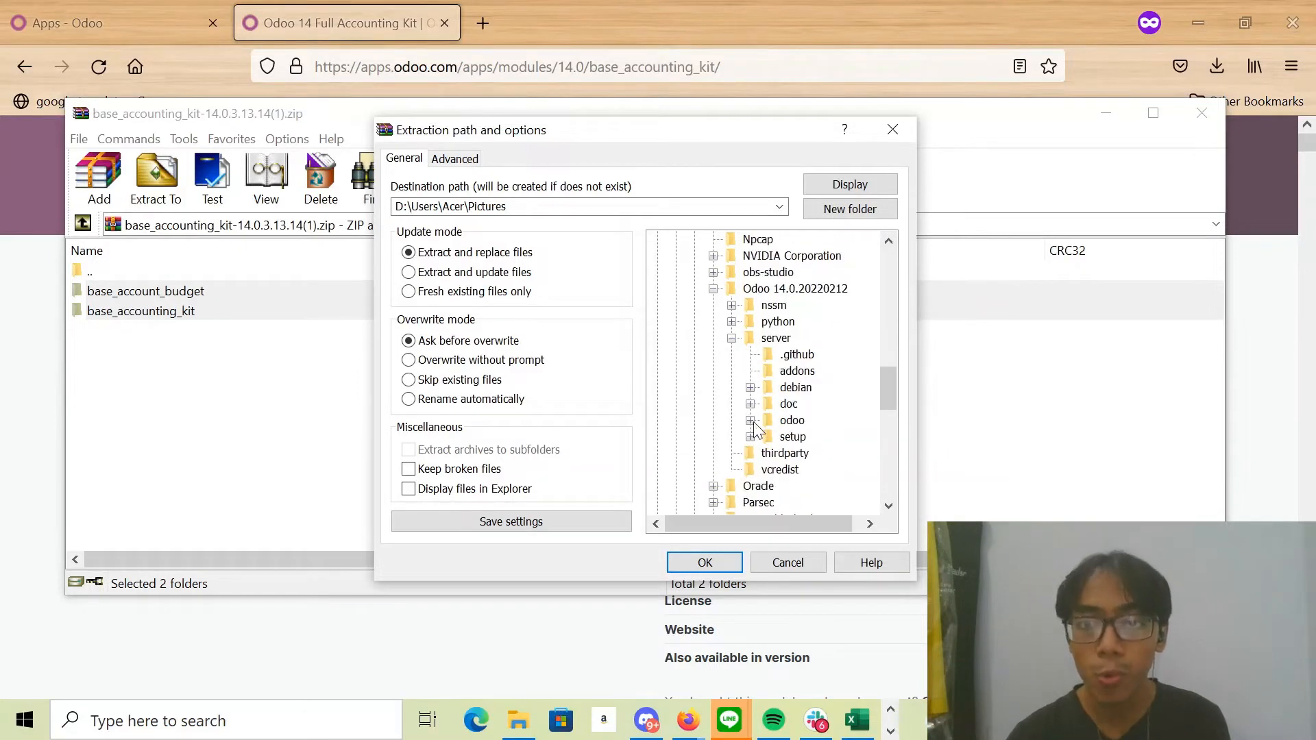
{"action": "left_click", "coordinate": [751, 421]}
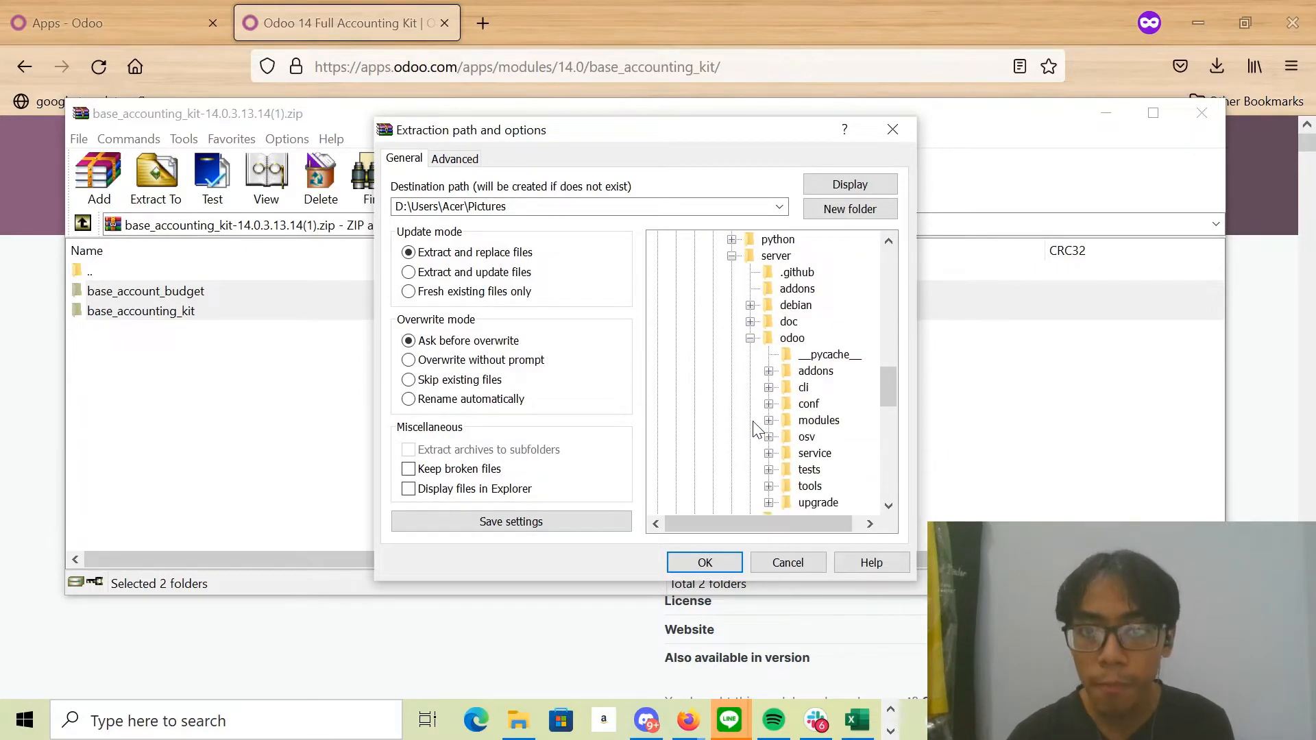
{"action": "left_click", "coordinate": [809, 372]}
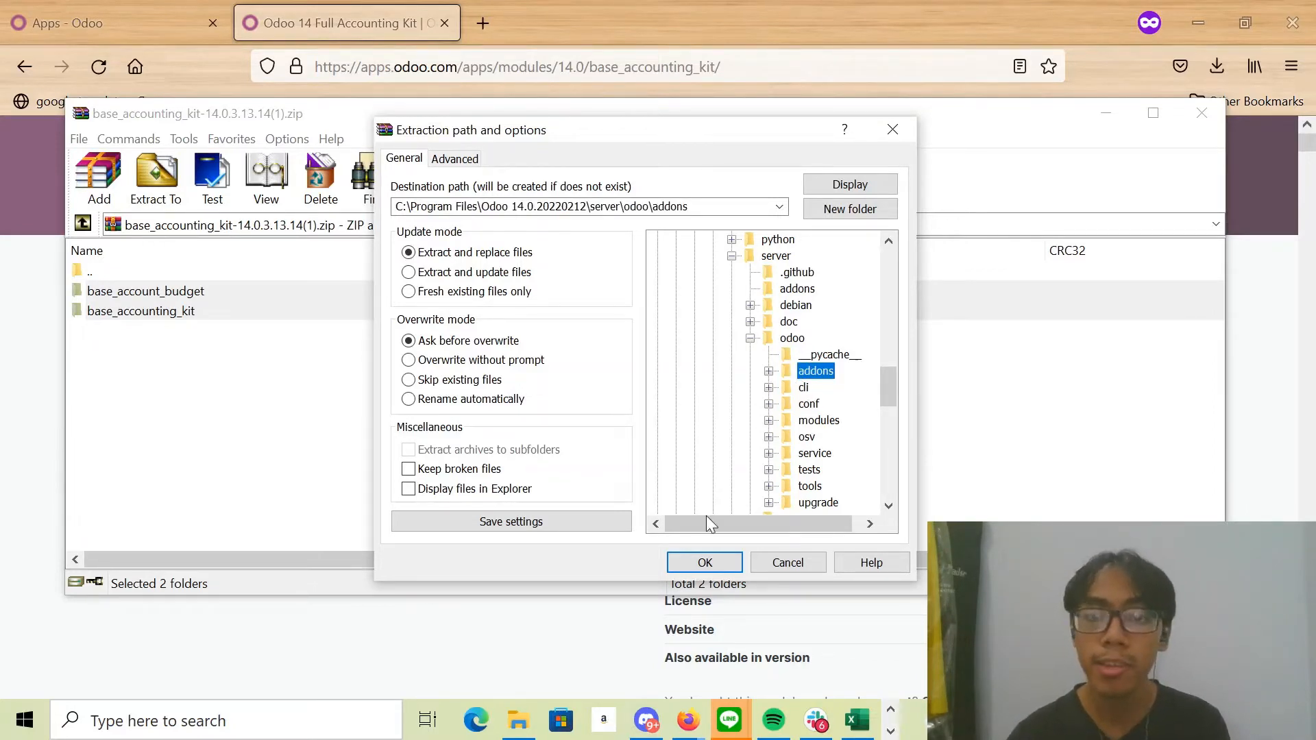
{"action": "left_click", "coordinate": [717, 565]}
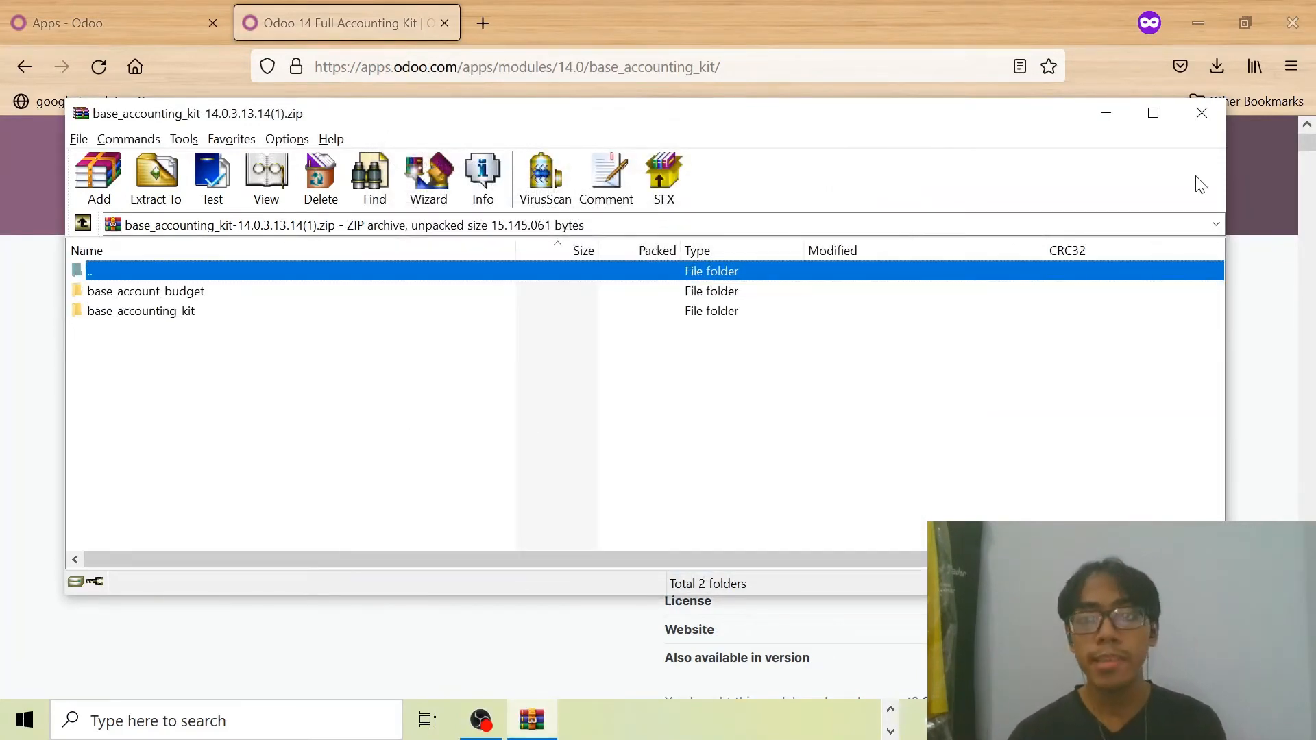
{"action": "left_click", "coordinate": [1202, 114]}
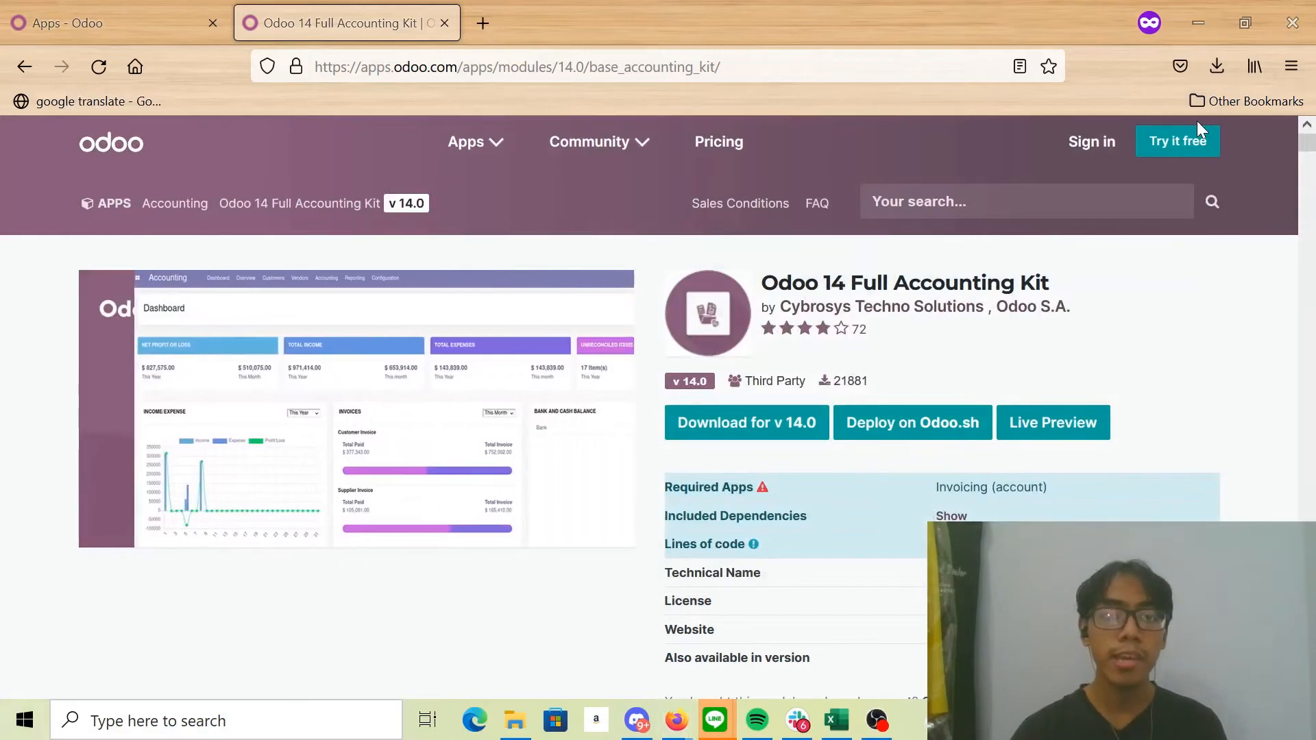
Restart the odoo-server-14.0 service in Windows Services and close the Services window.
{"action": "key", "text": "super"}
{"action": "type", "text": "servi"}
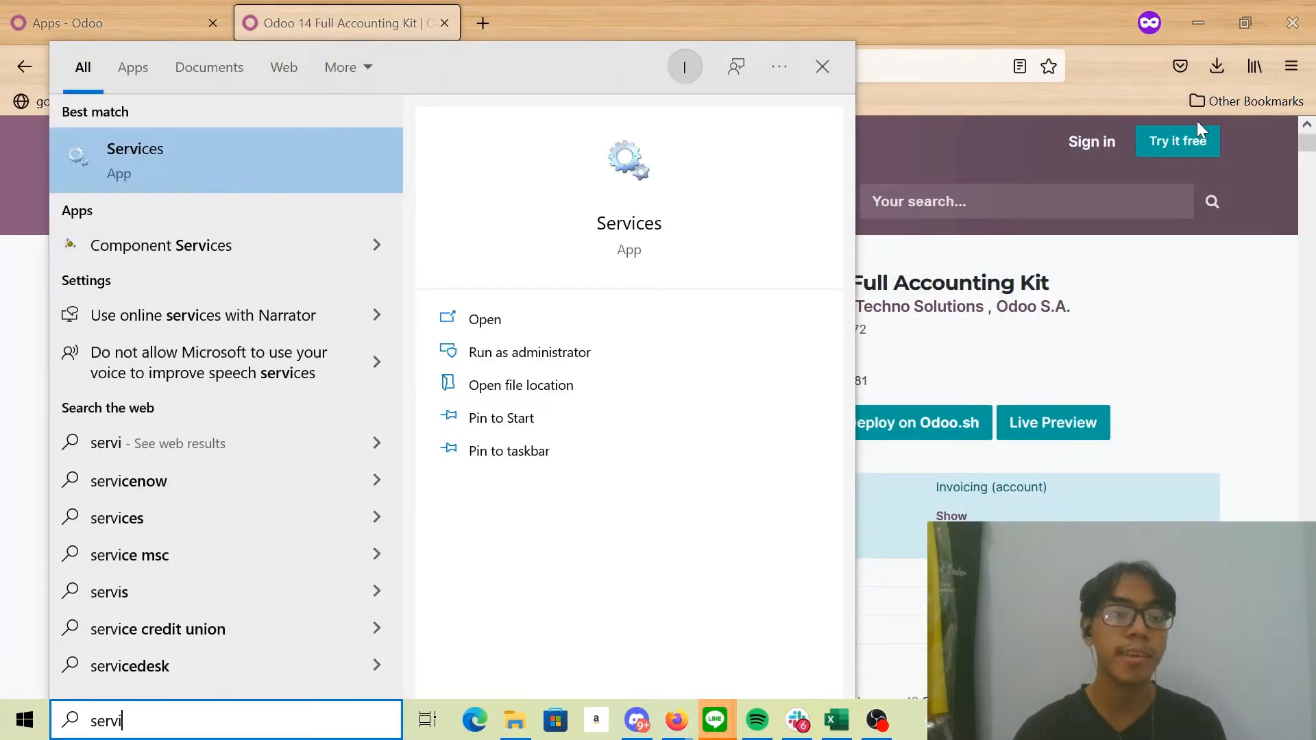
{"action": "key", "text": "Return"}
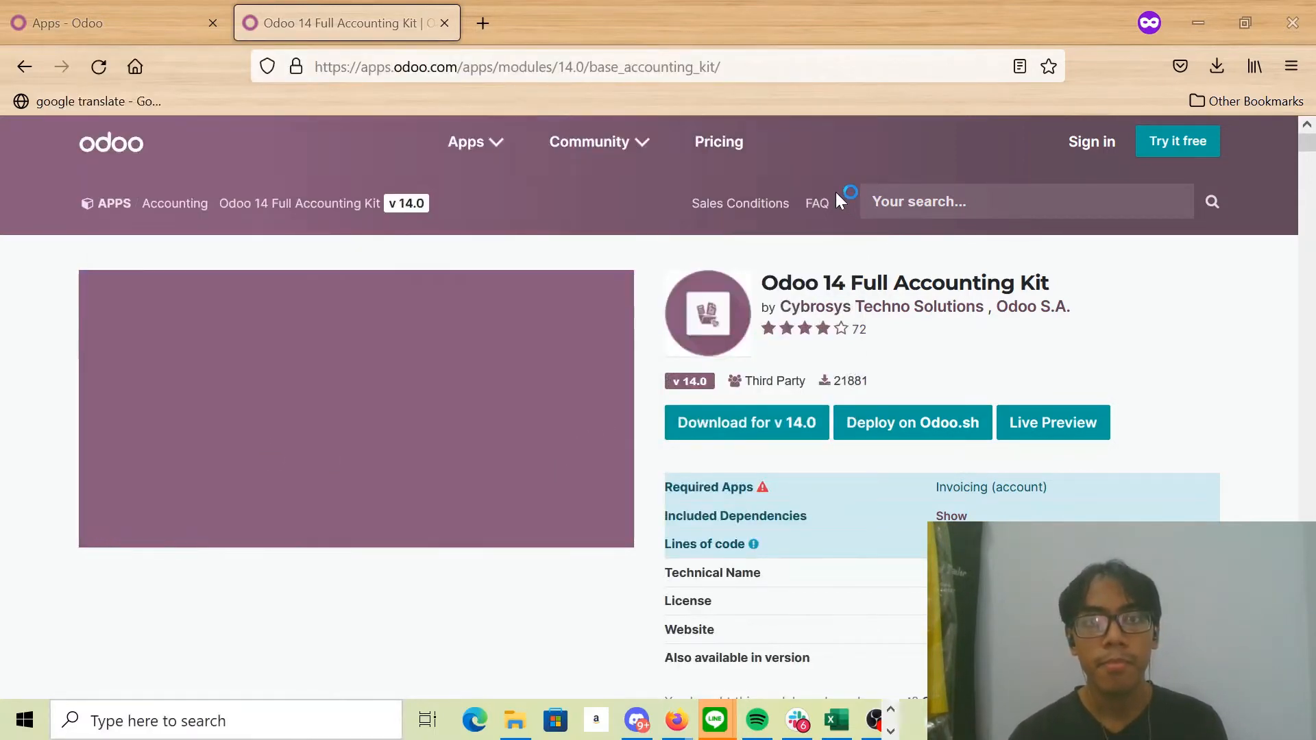
{"action": "scroll", "coordinate": [782, 269], "scroll_direction": "down", "scroll_amount": 13}
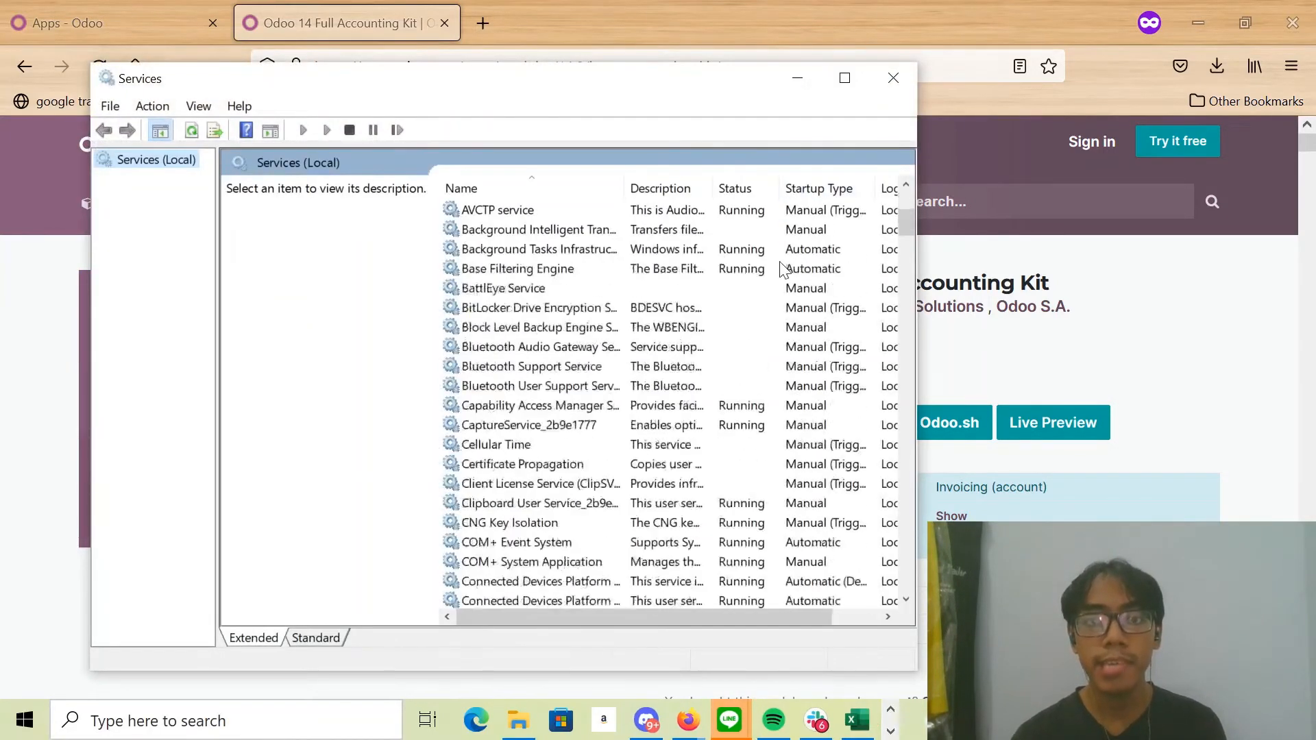
{"action": "scroll", "coordinate": [782, 268], "scroll_direction": "down", "scroll_amount": 20}
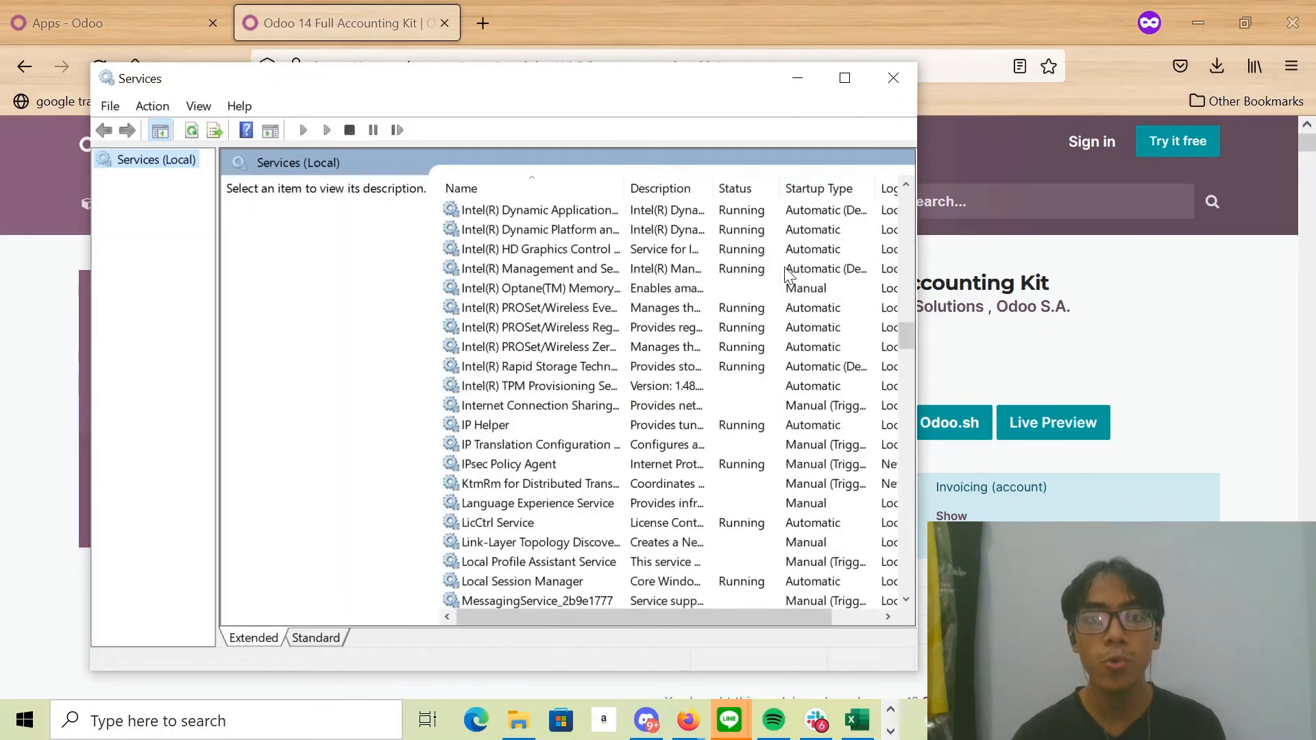
{"action": "scroll", "coordinate": [787, 274], "scroll_direction": "down", "scroll_amount": 9}
{"action": "scroll", "coordinate": [675, 332], "scroll_direction": "up", "scroll_amount": 3}
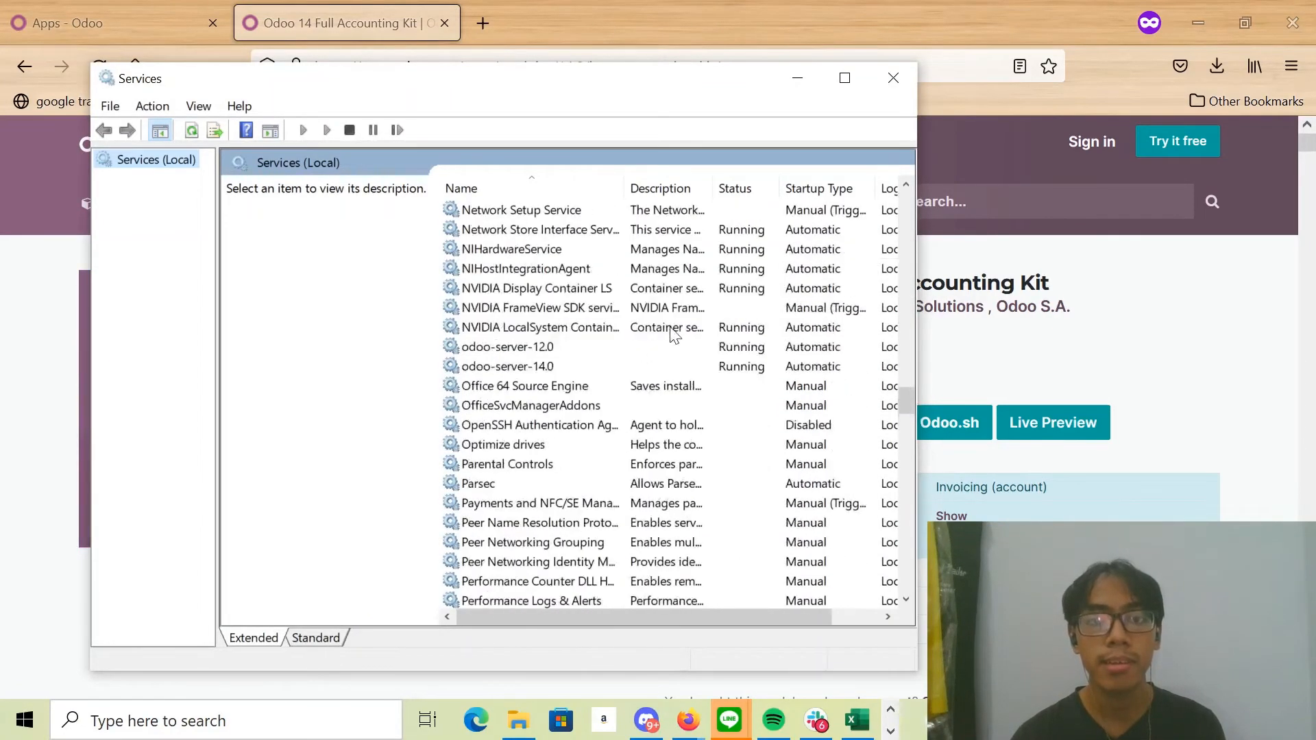
{"action": "left_click", "coordinate": [569, 369]}
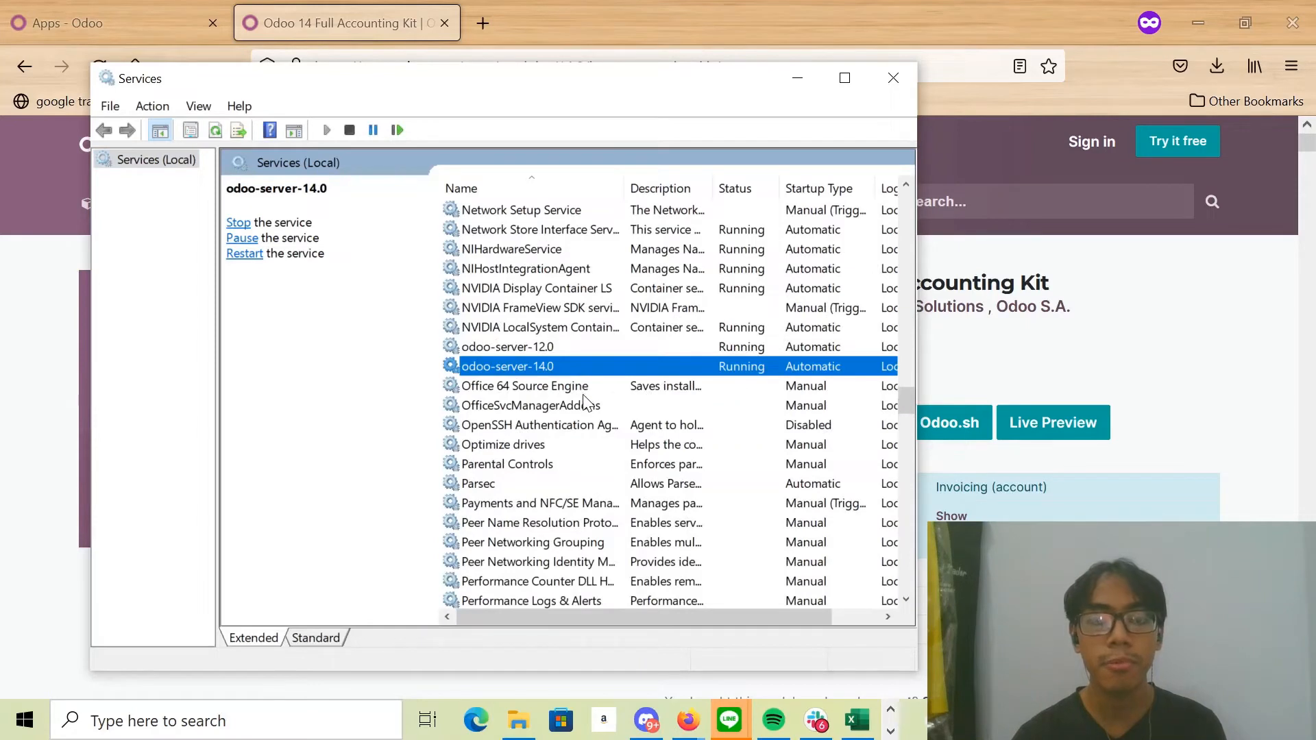
{"action": "left_click", "coordinate": [251, 256]}
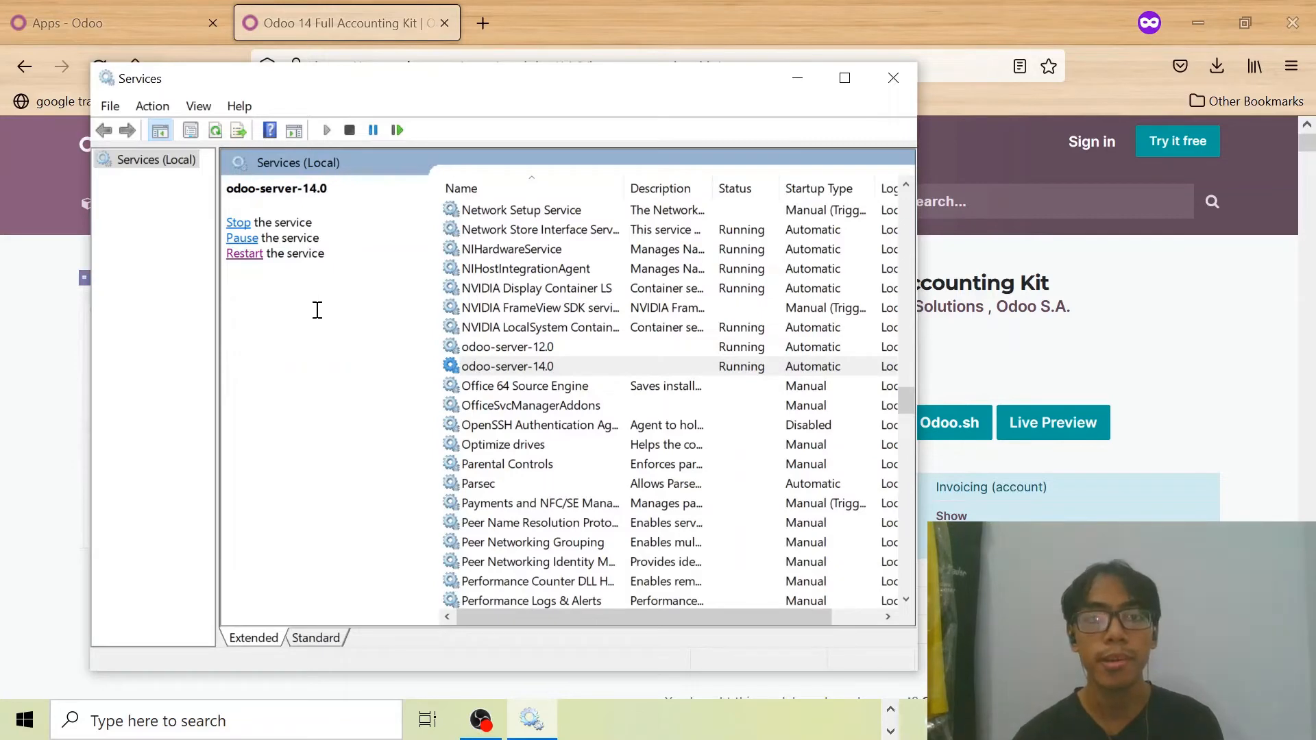
{"action": "left_click_drag", "start_coordinate": [684, 83], "coordinate": [674, 85]}
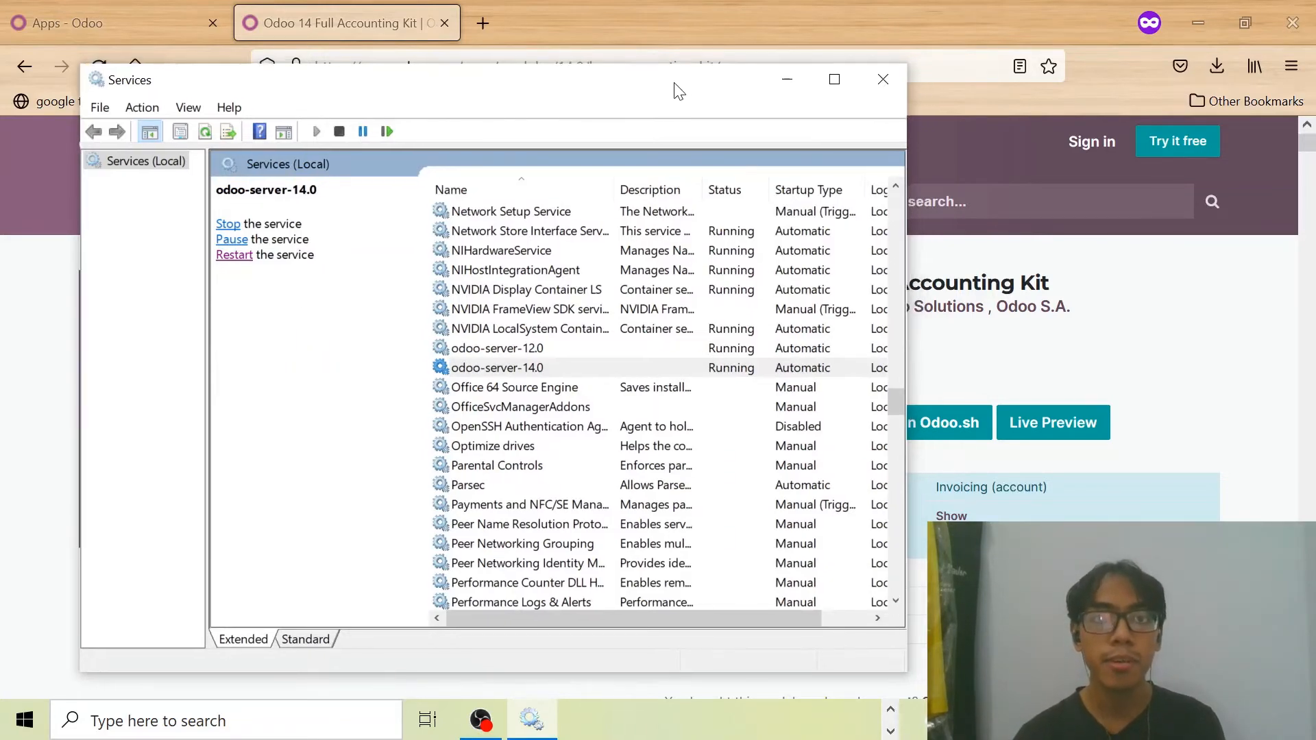
{"action": "left_click", "coordinate": [884, 80]}
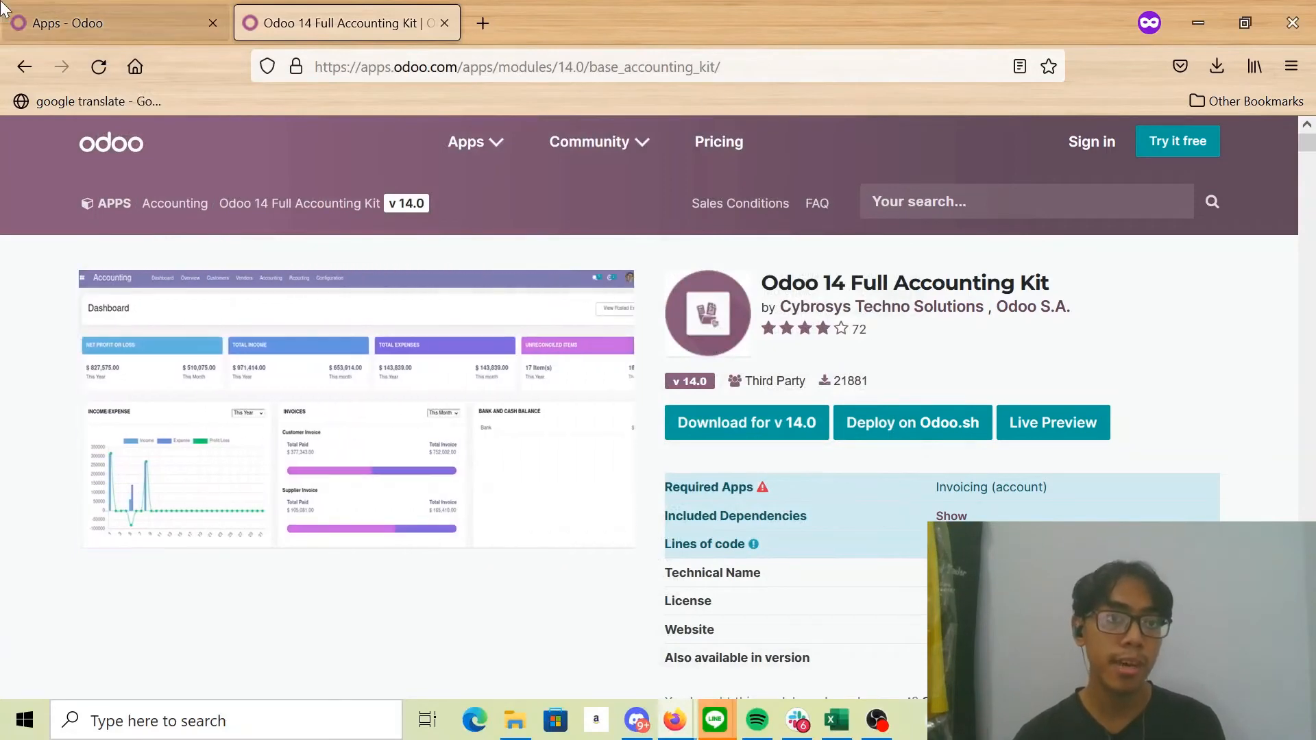
Switch to the local Odoo Apps page and run the module update to refresh the apps list.
{"action": "left_click", "coordinate": [94, 14]}
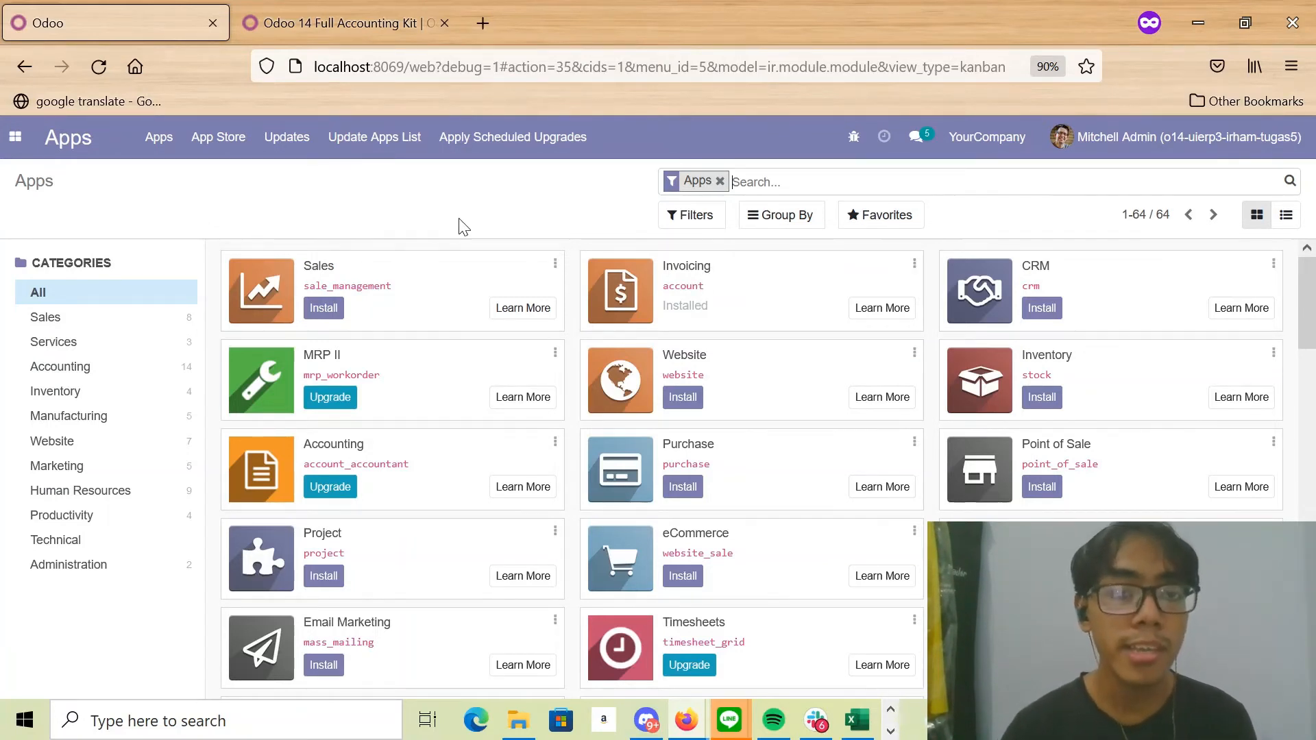
{"action": "left_click", "coordinate": [376, 138]}
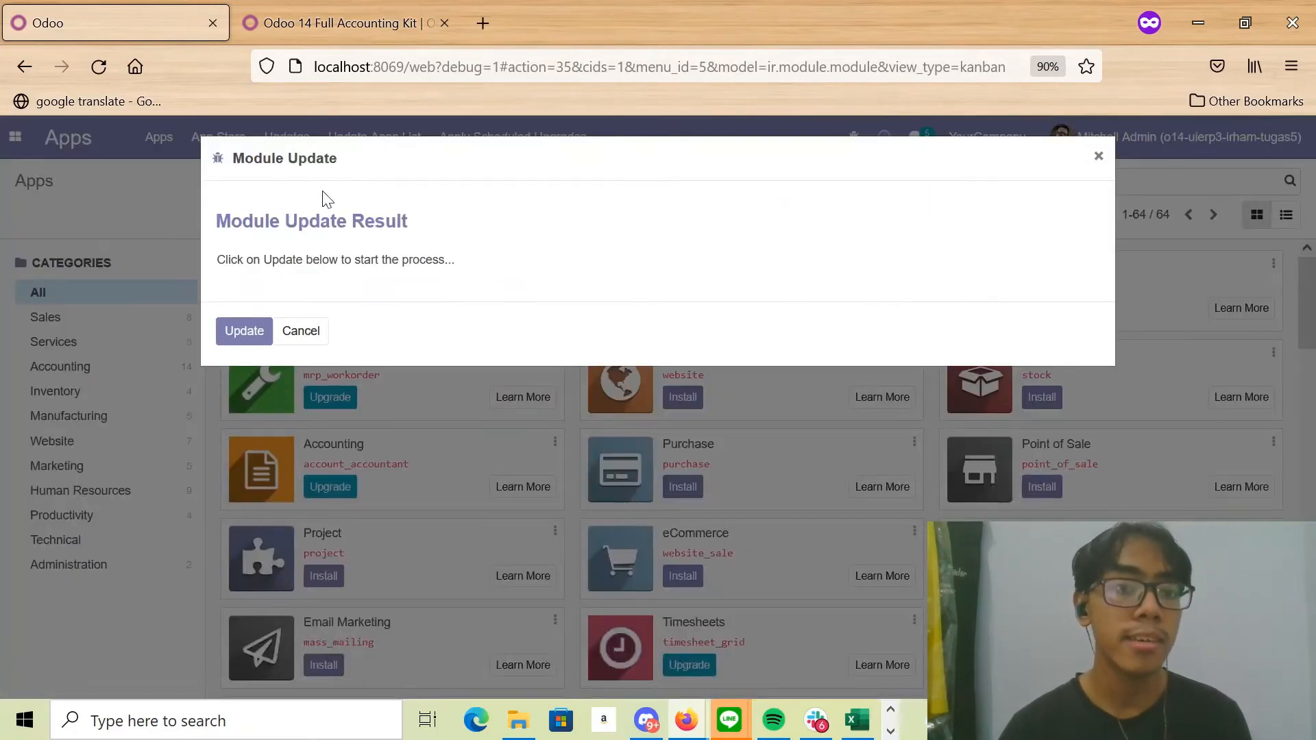
{"action": "left_click", "coordinate": [238, 336]}
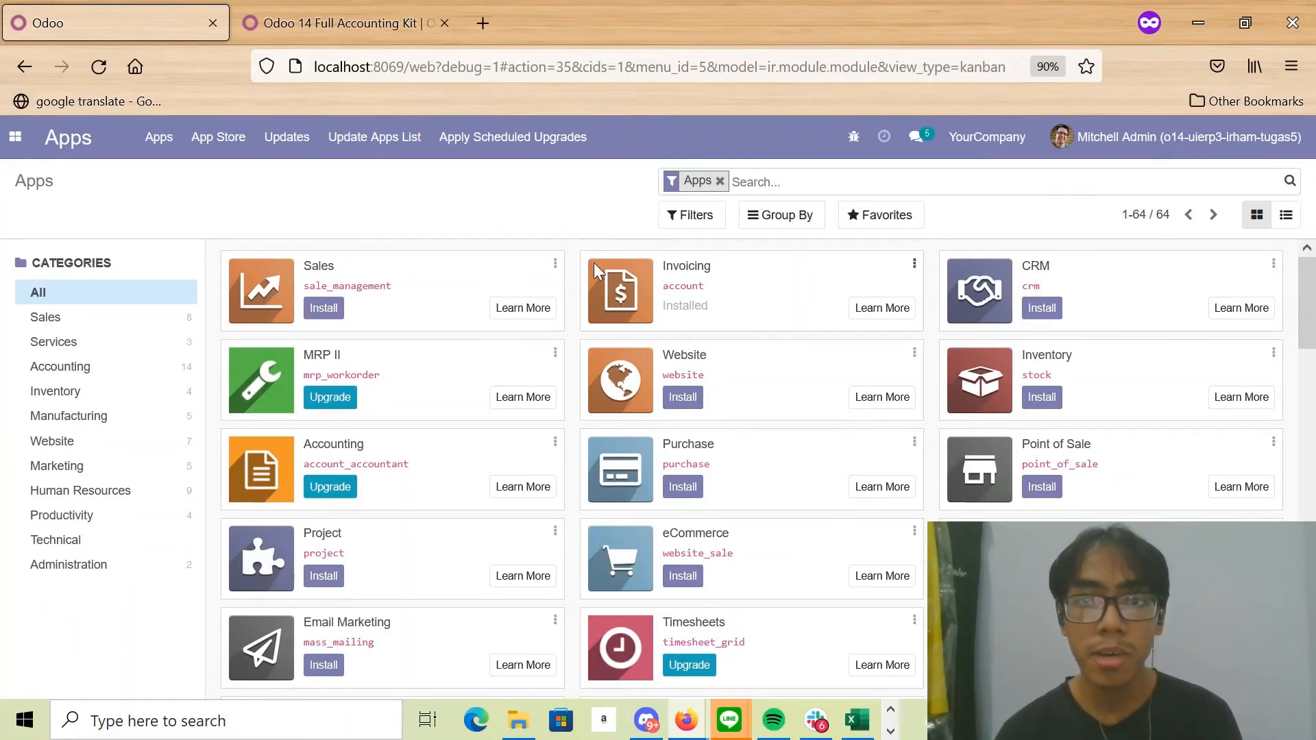
Find the Odoo 14 Full Accounting Kit (base_accounting_kit) in the apps list and install it.
{"action": "scroll", "coordinate": [594, 262], "scroll_direction": "down", "scroll_amount": 3}
{"action": "scroll", "coordinate": [594, 262], "scroll_direction": "down", "scroll_amount": 4}
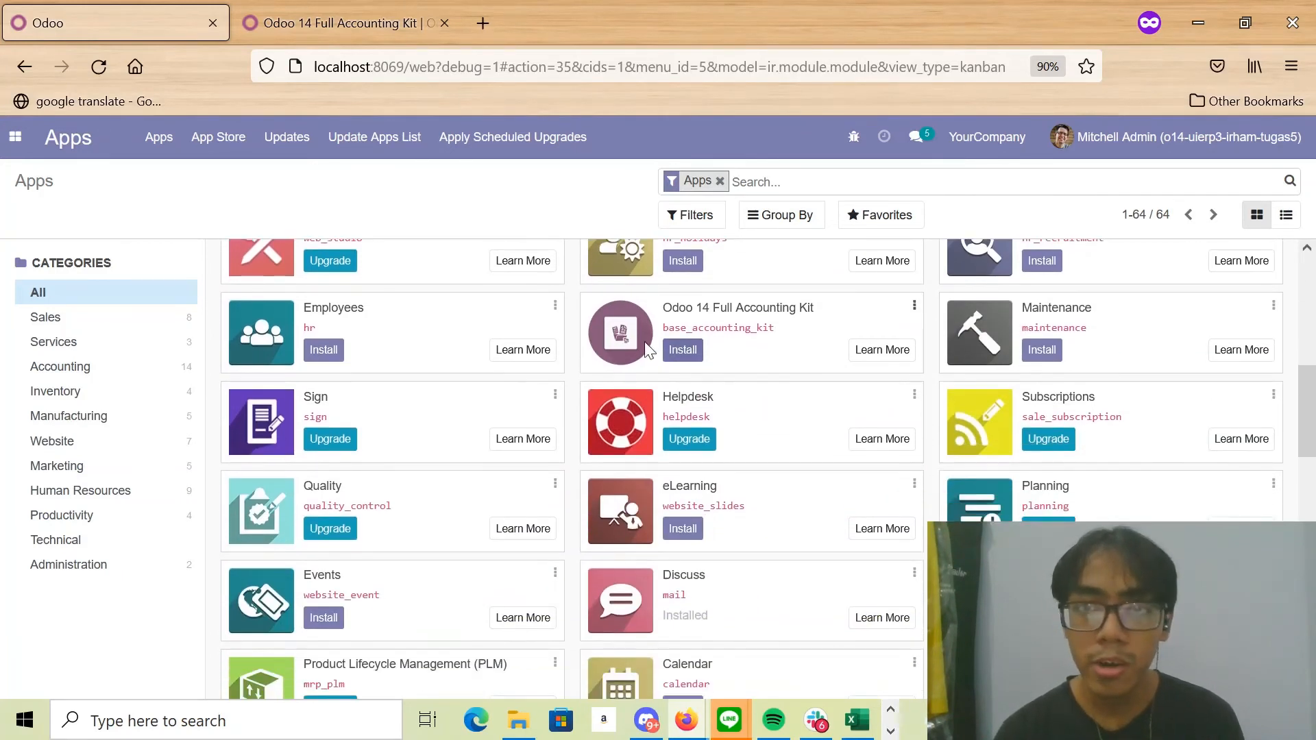
{"action": "left_click", "coordinate": [681, 353]}
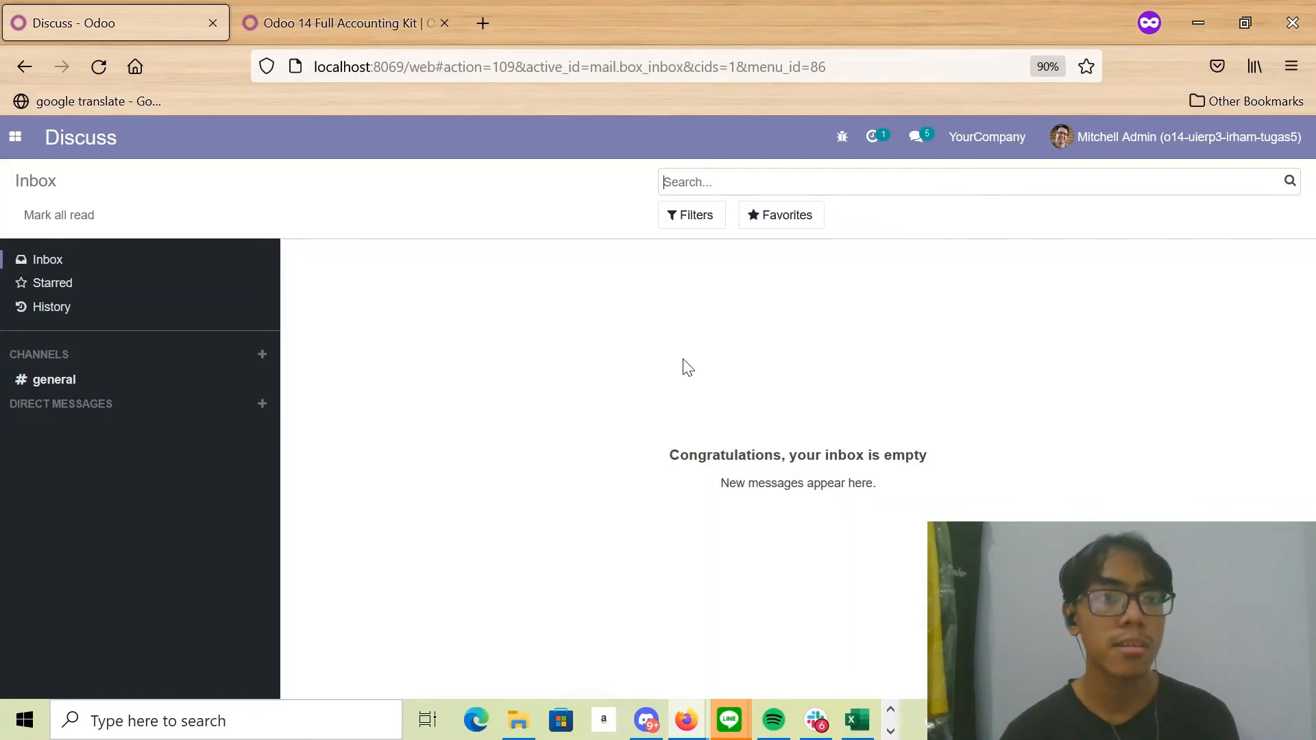
Open the Accounting app and look through its dashboard of income, expense, invoice and bank balance figures.
{"action": "left_click", "coordinate": [11, 141]}
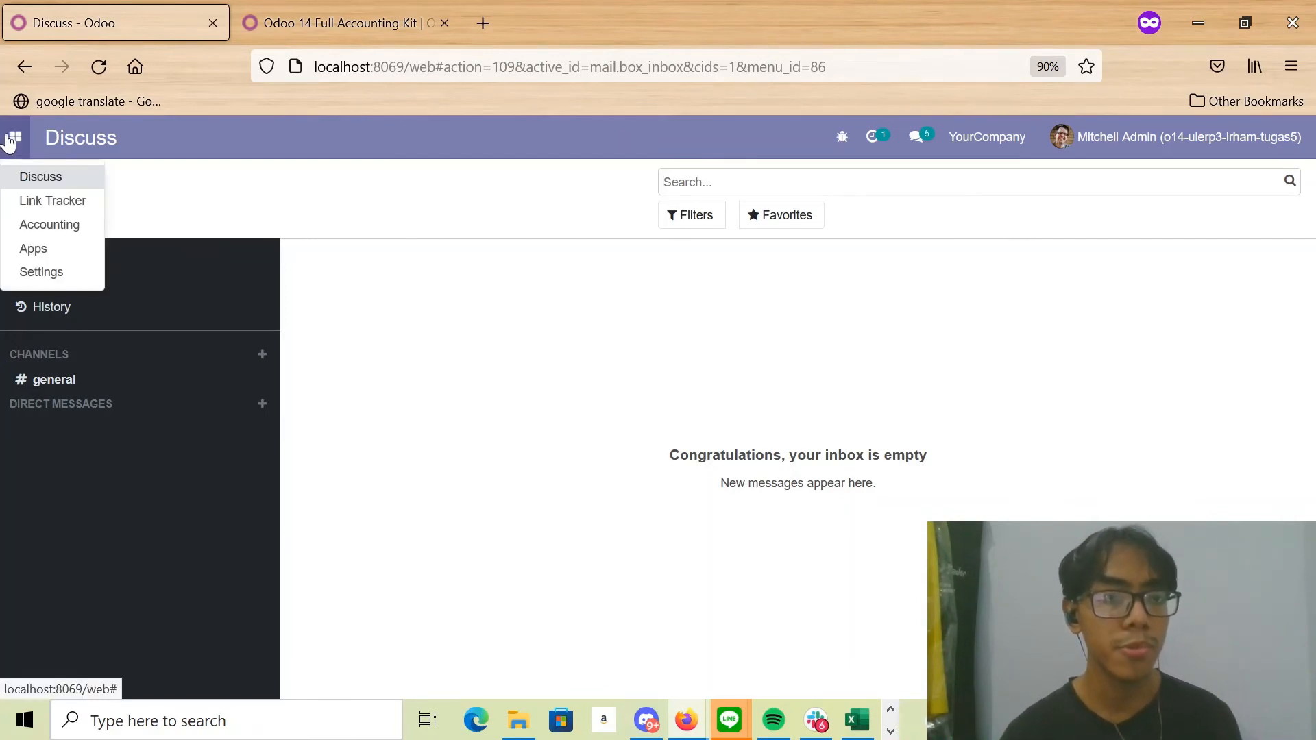
{"action": "left_click", "coordinate": [48, 229]}
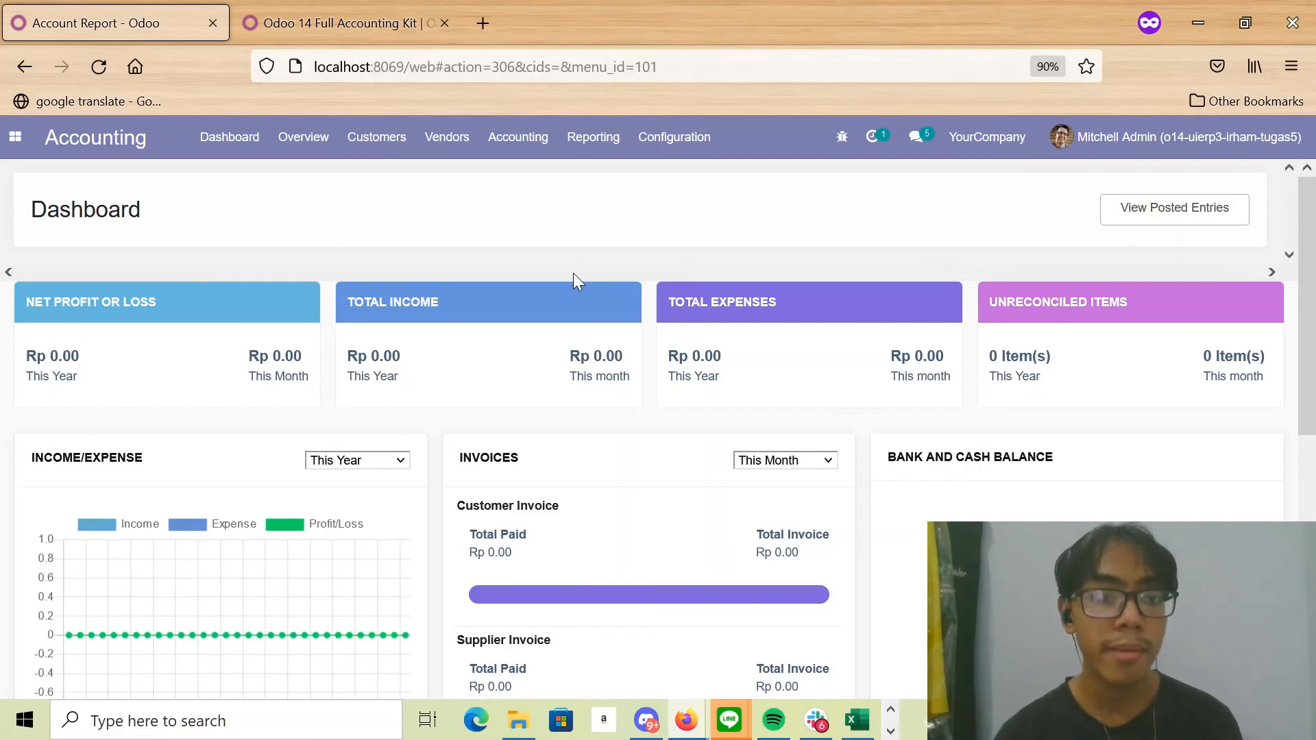
{"action": "scroll", "coordinate": [573, 278], "scroll_direction": "down", "scroll_amount": 7}
{"action": "scroll", "coordinate": [332, 253], "scroll_direction": "up", "scroll_amount": 7}
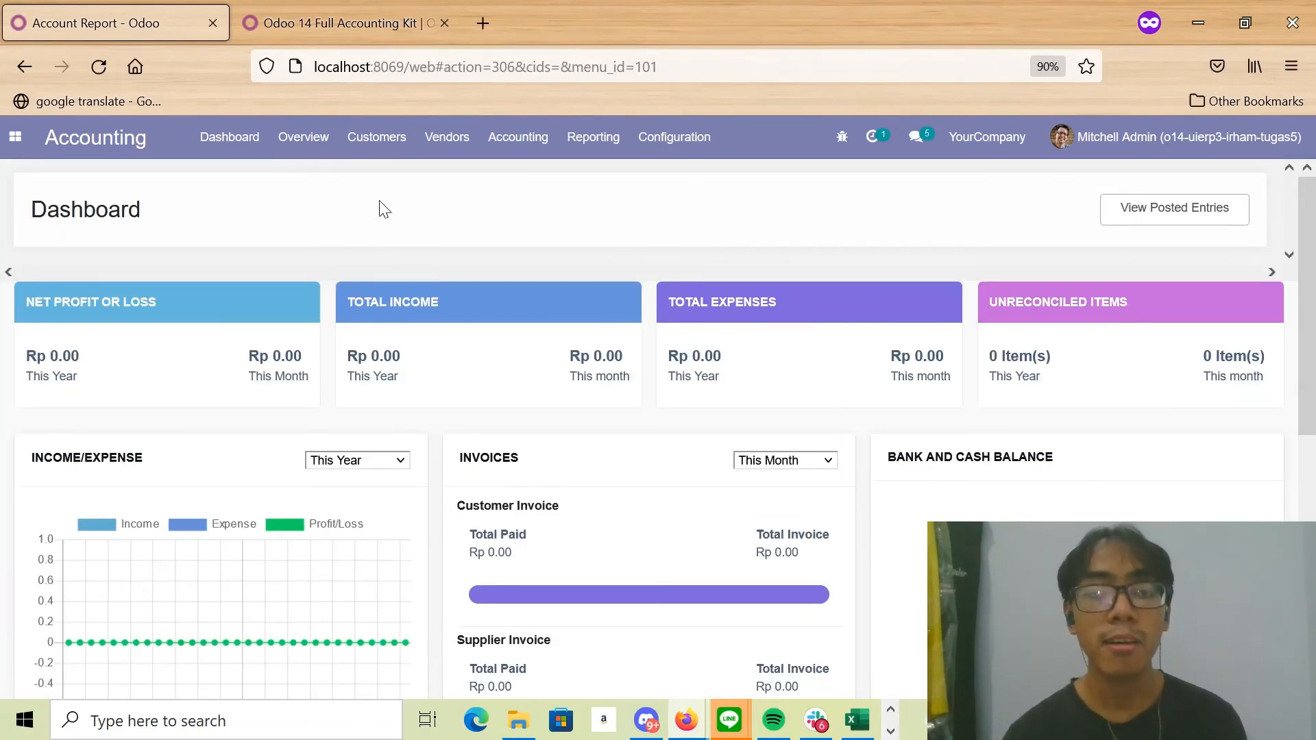
Examine the Accounting app's customer invoices, vendor bills and accounting functions, and return to the Apps list.
{"action": "left_click", "coordinate": [382, 151]}
{"action": "left_click", "coordinate": [380, 177]}
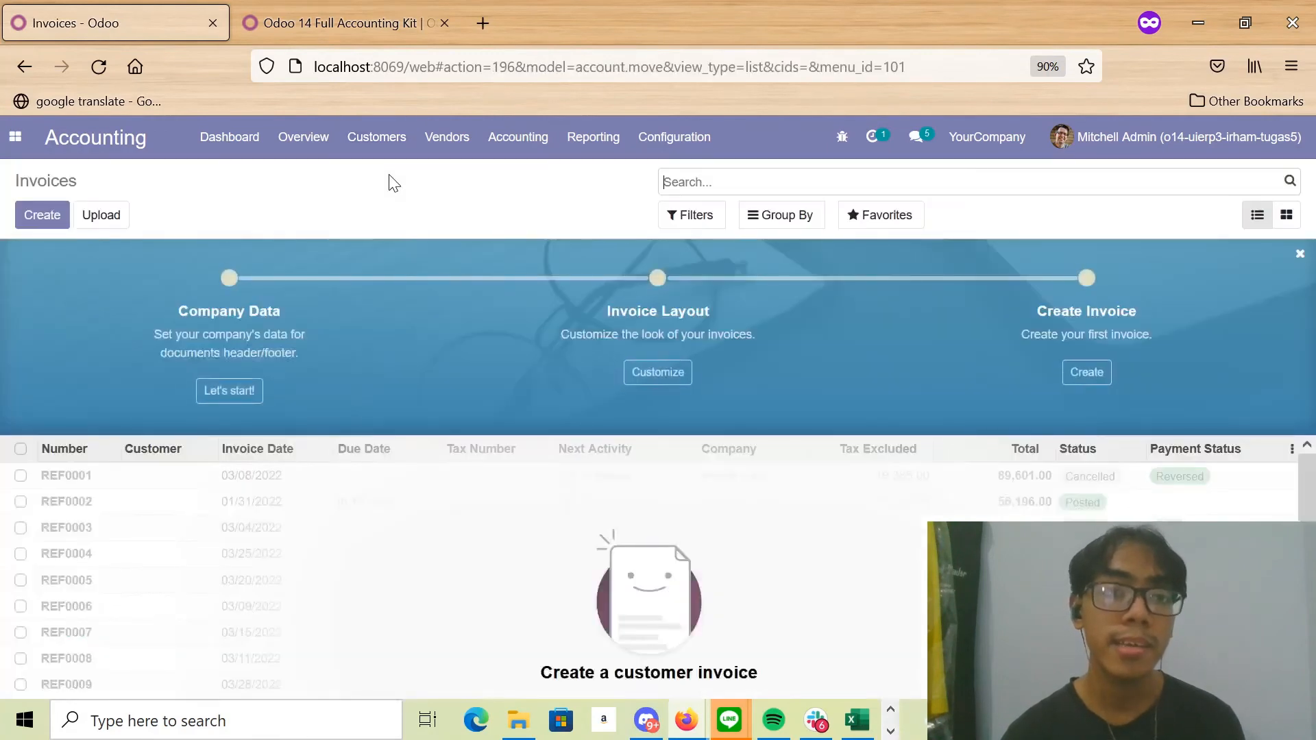
{"action": "left_click", "coordinate": [389, 152]}
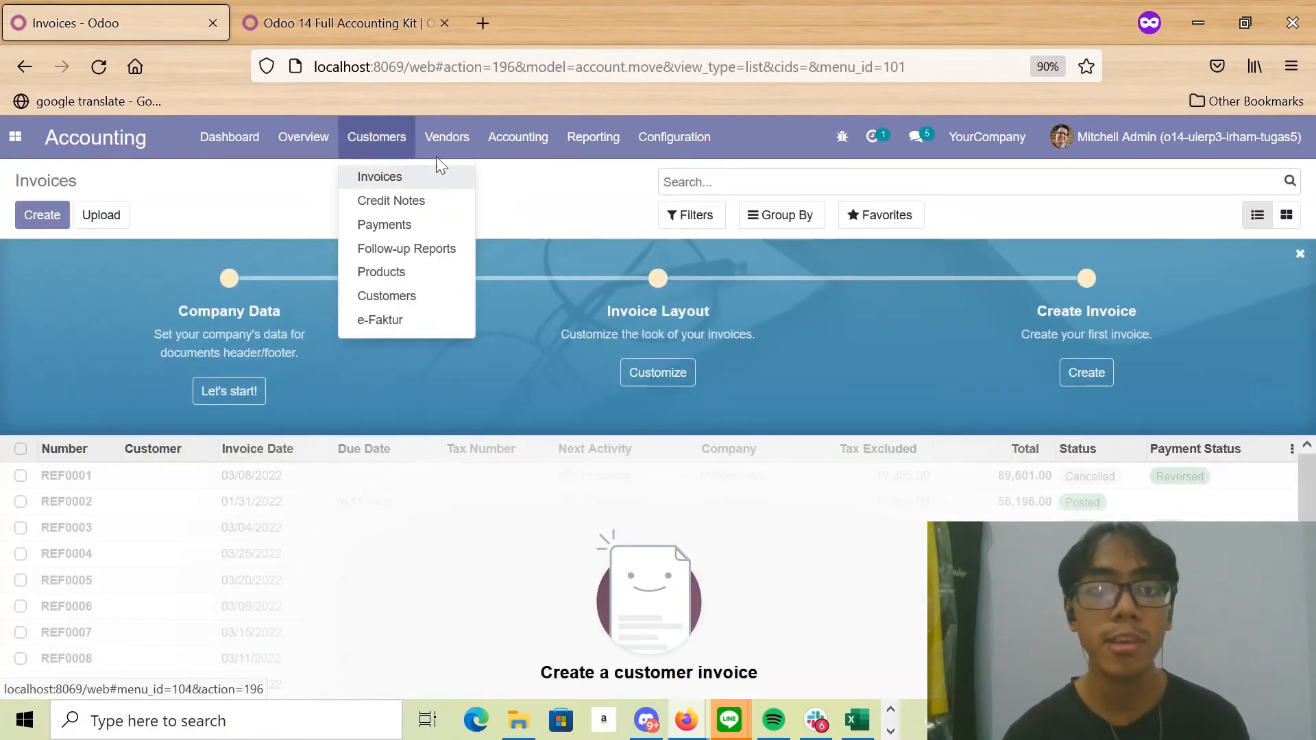
{"action": "left_click", "coordinate": [449, 176]}
{"action": "left_click", "coordinate": [451, 140]}
{"action": "left_click", "coordinate": [455, 177]}
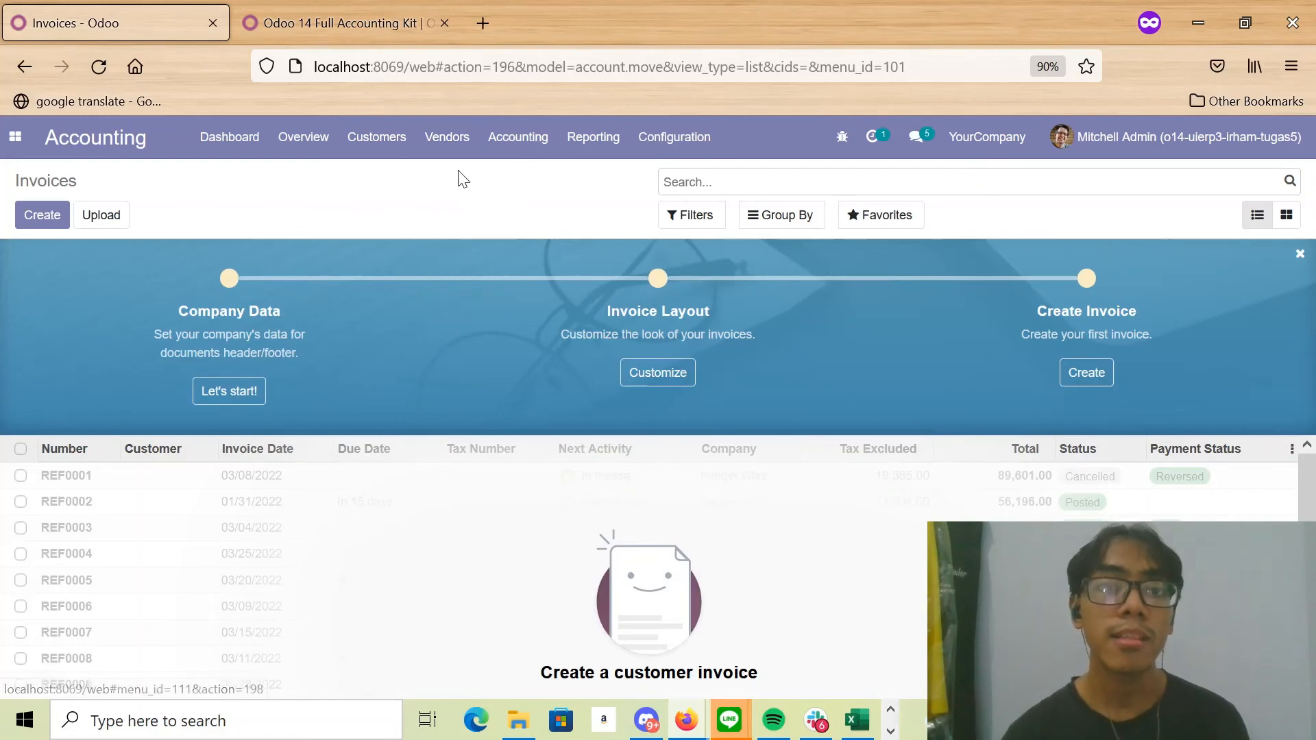
{"action": "left_click", "coordinate": [508, 150]}
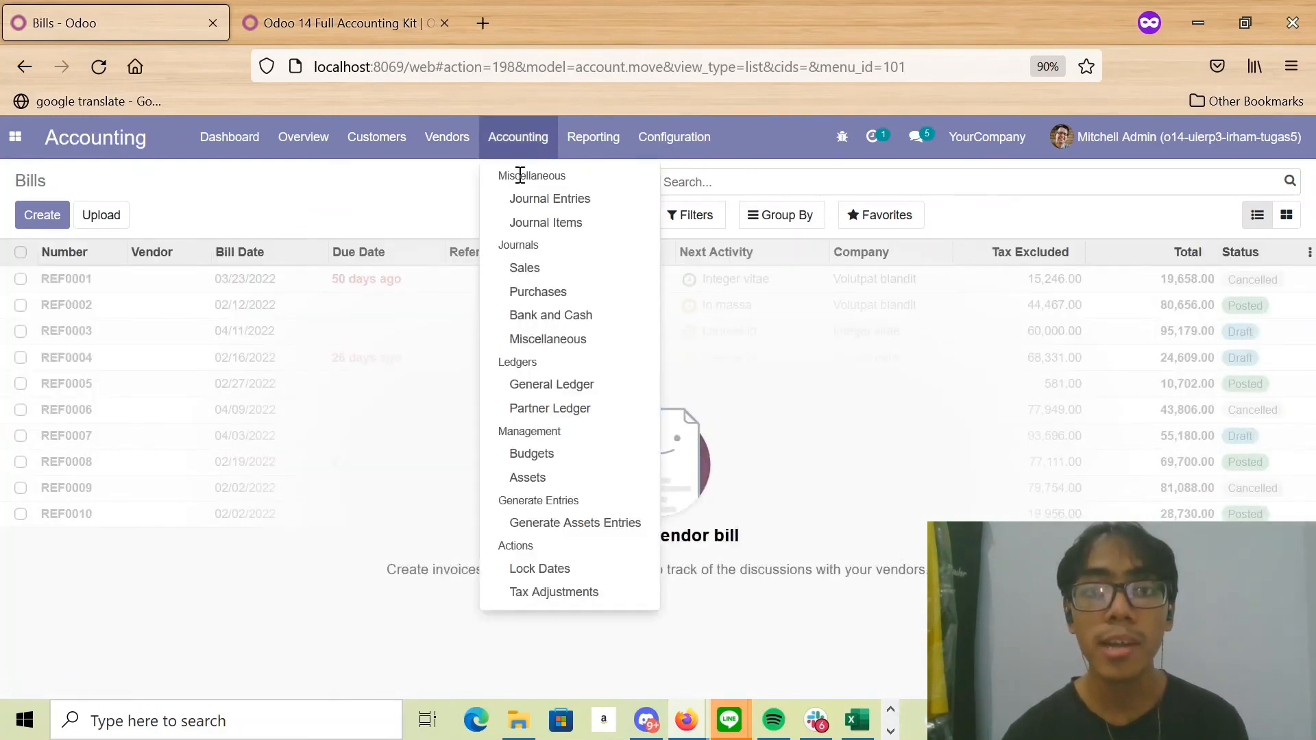
{"action": "left_click", "coordinate": [312, 144]}
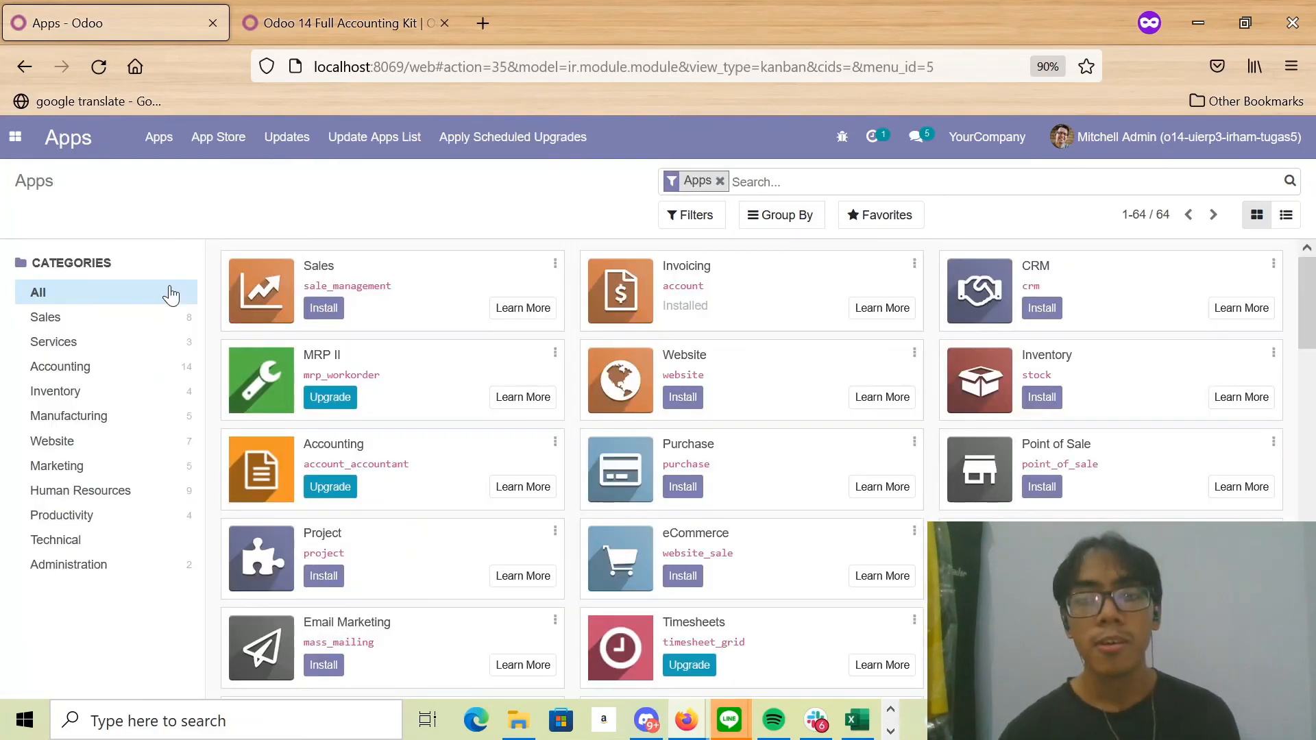